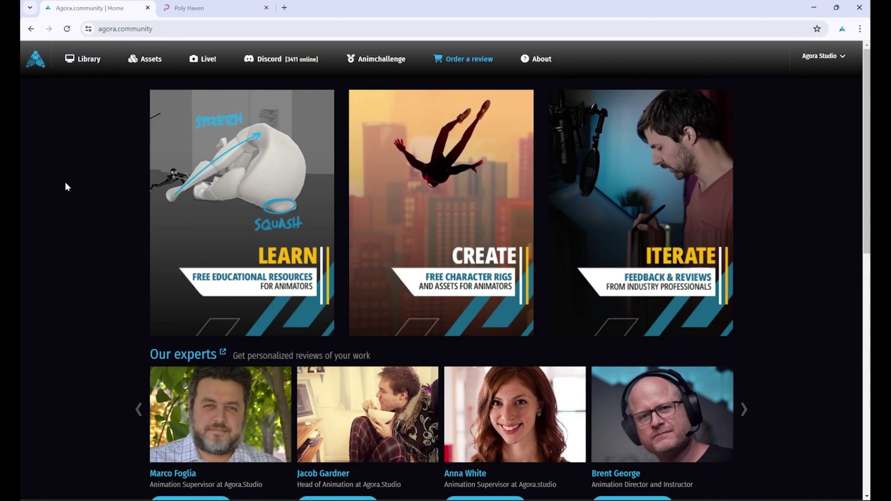
# Step: Filter Agora.community's asset library to the 9 Environment assets and open File Explorer on Demonstration
pyautogui.click(136, 65)
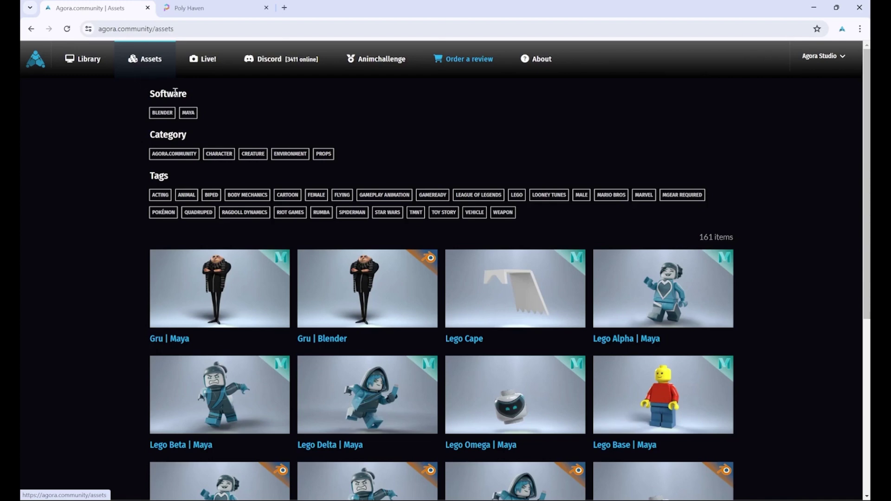
pyautogui.click(286, 156)
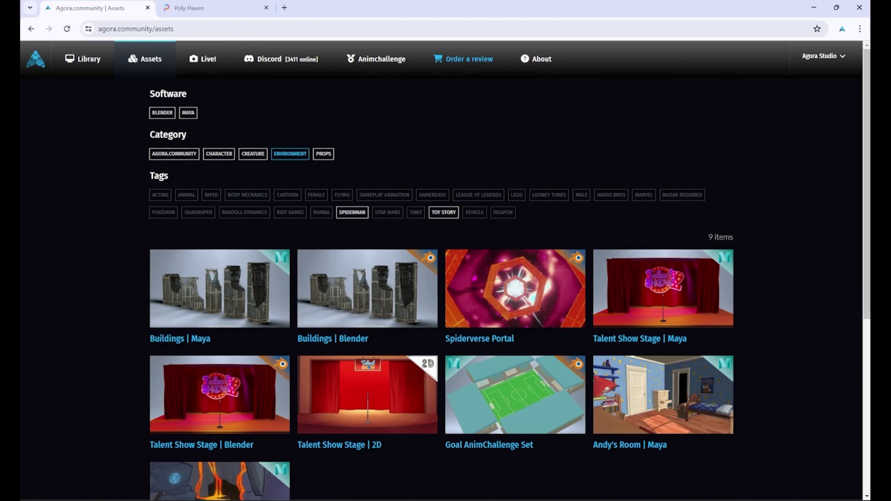
pyautogui.press('super+e')
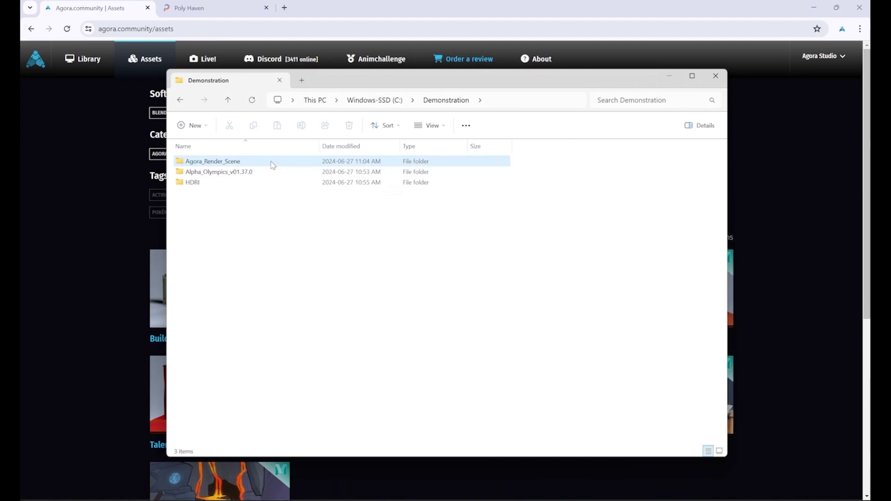
# Step: Open the Agora_Render_Scene folder and launch Maya 2022 with Lighting_Rig as the current project
pyautogui.moveTo(273, 166)
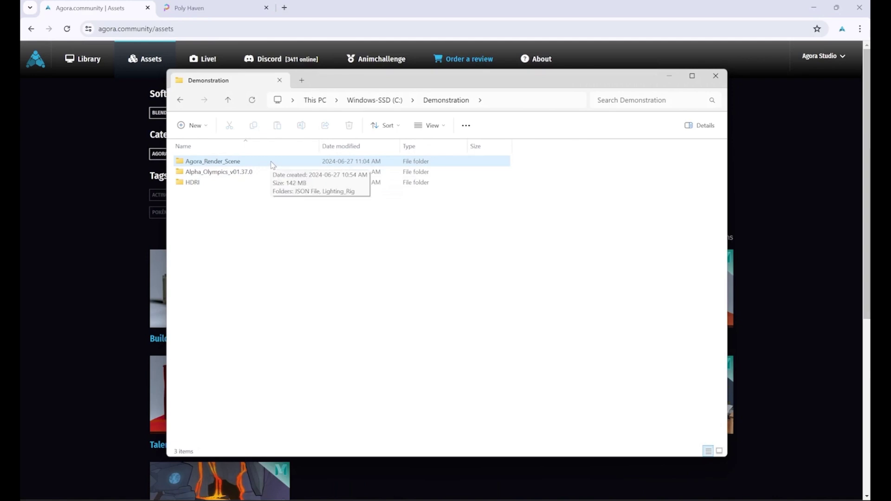
pyautogui.doubleClick(273, 166)
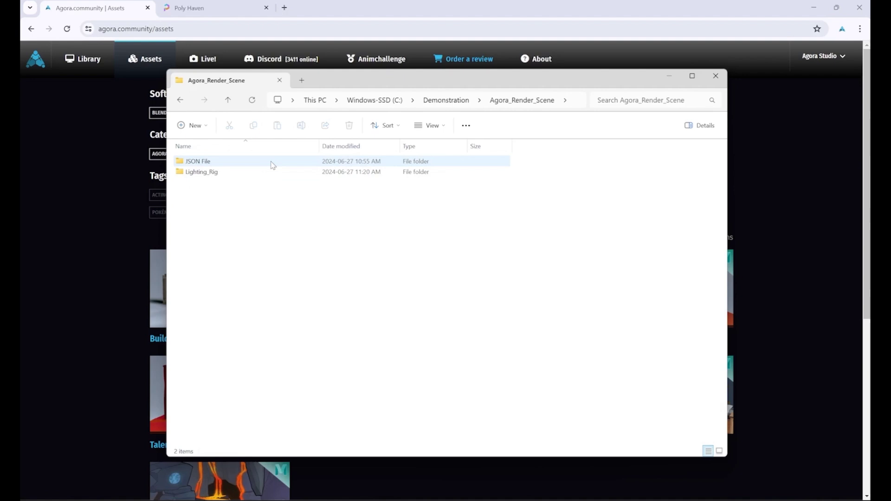
pyautogui.moveTo(215, 178)
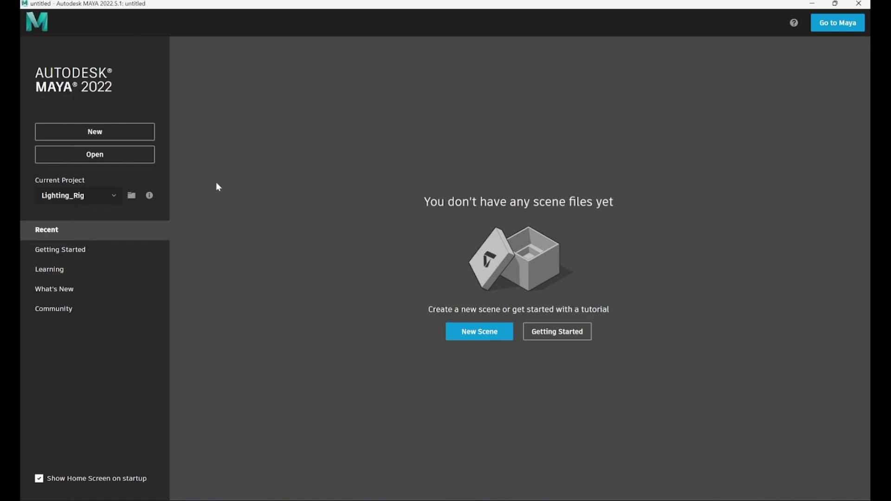
# Step: Start a new scene and bring up the Color Management section of Maya's Preferences
pyautogui.click(117, 140)
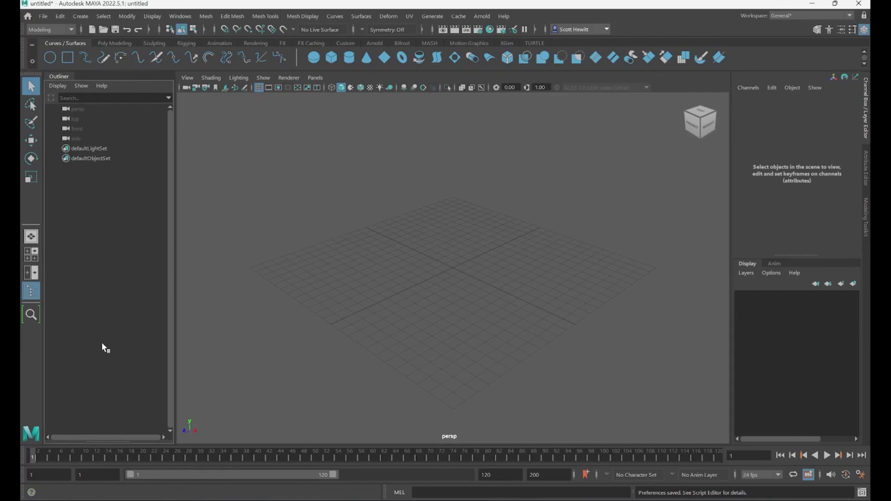
pyautogui.click(180, 16)
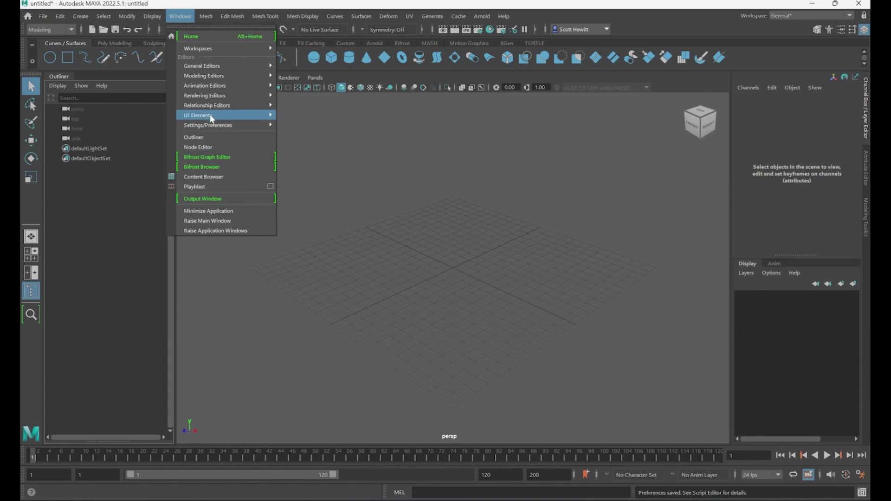
pyautogui.moveTo(215, 126)
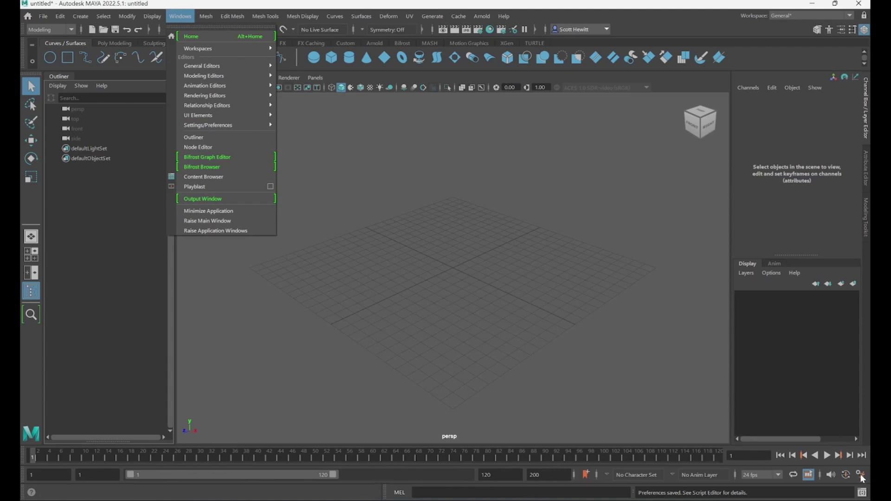
pyautogui.click(861, 475)
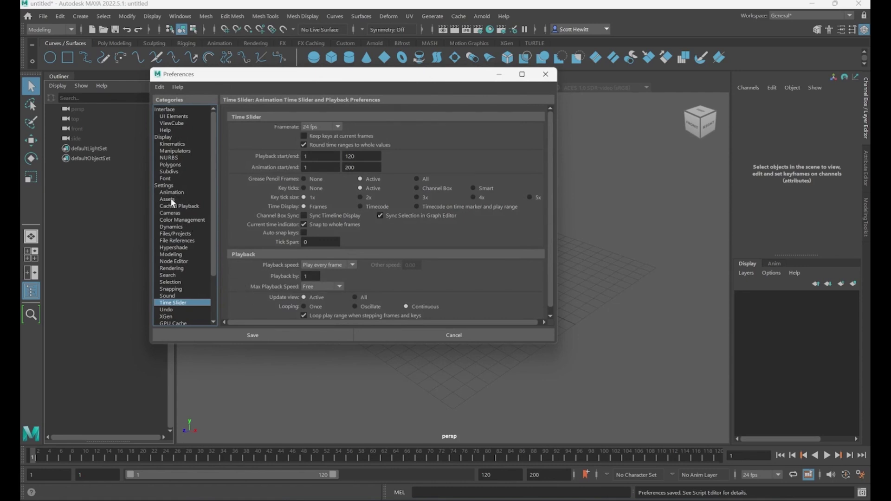
pyautogui.click(173, 220)
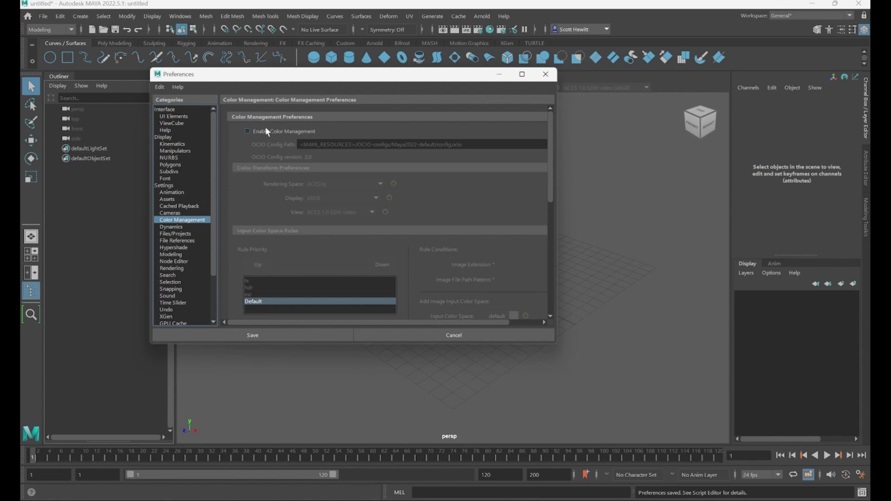
# Step: Enable colour management, add a ColorSpaceNamePathSearch input rule, save, and quit Maya without saving the scene
pyautogui.click(247, 131)
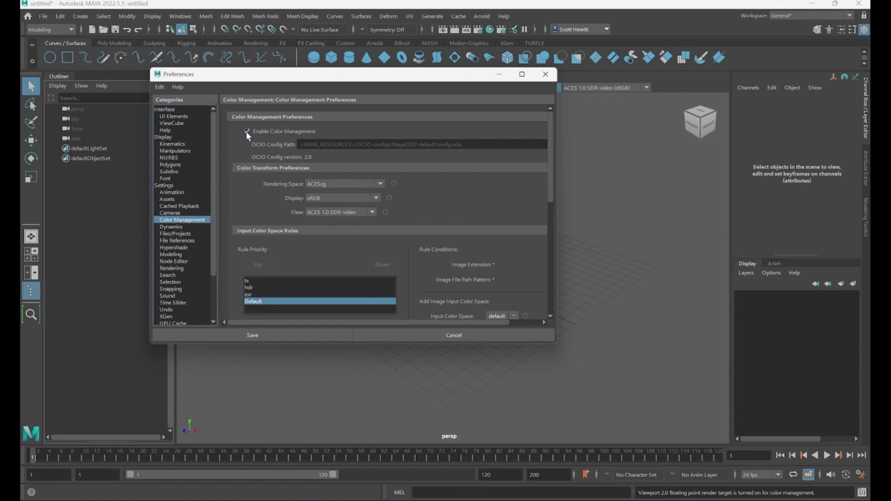
pyautogui.scroll(-1, 256, 184)
pyautogui.scroll(-2, 257, 181)
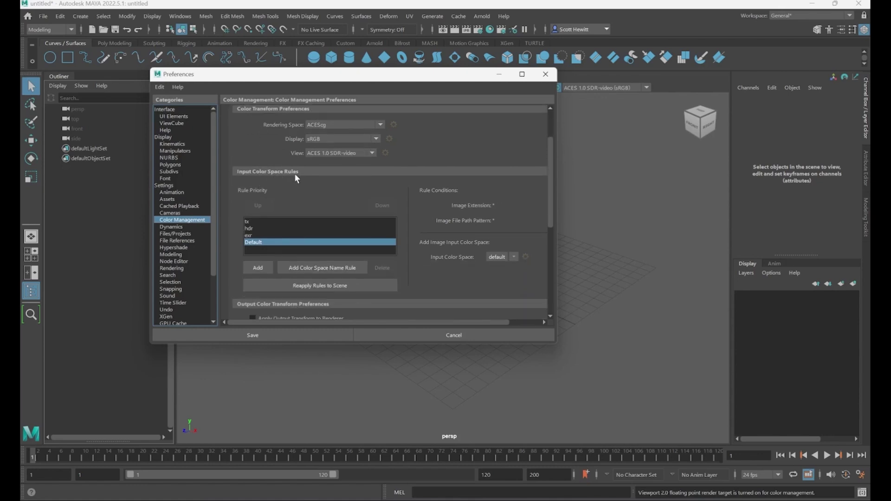
pyautogui.click(303, 269)
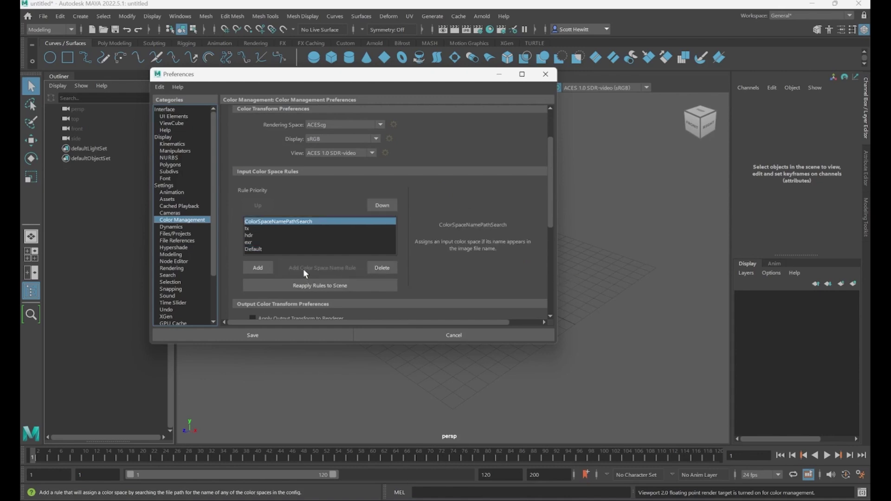
pyautogui.click(302, 335)
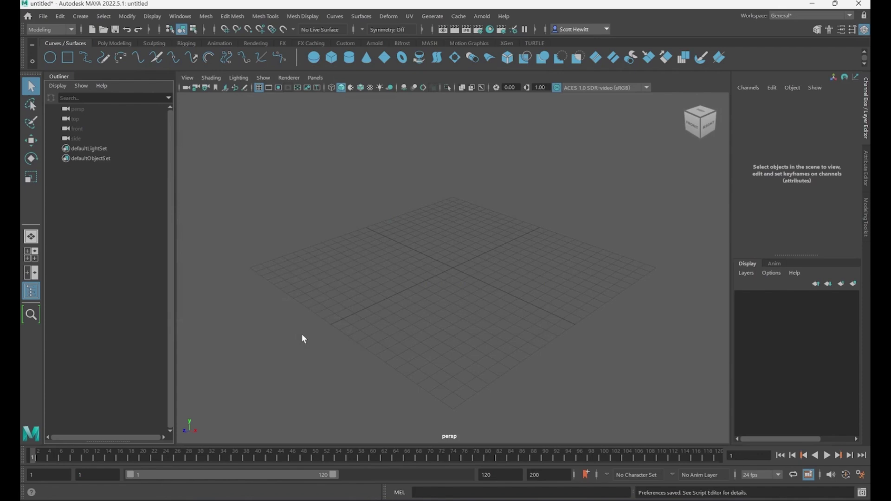
pyautogui.click(857, 6)
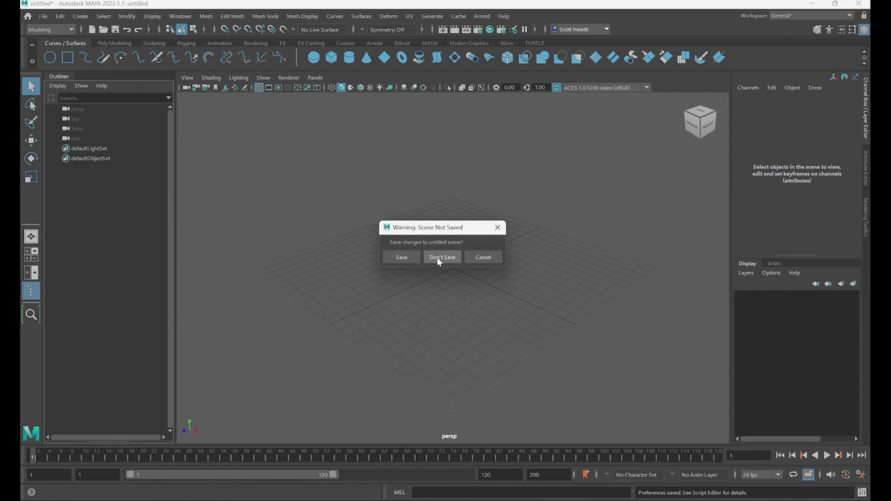
pyautogui.click(438, 258)
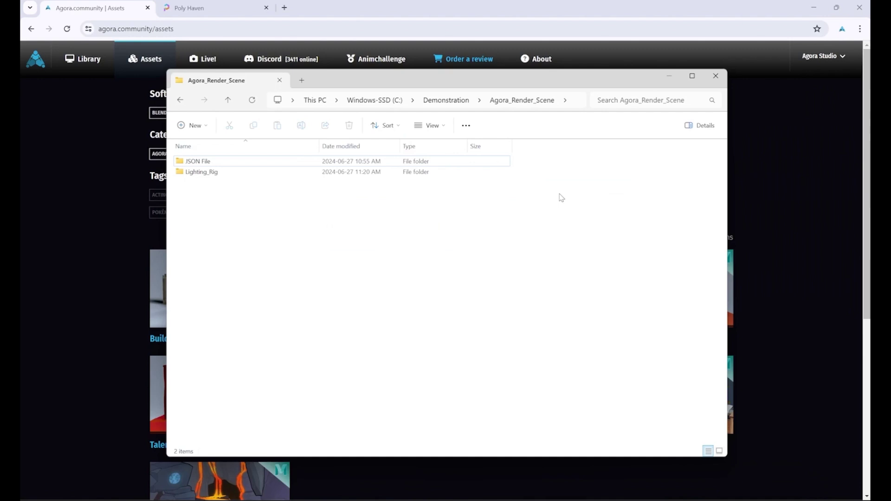
# Step: Copy arnold_AgoraCommunity_preset.json from the JSON File folder
pyautogui.click(212, 164)
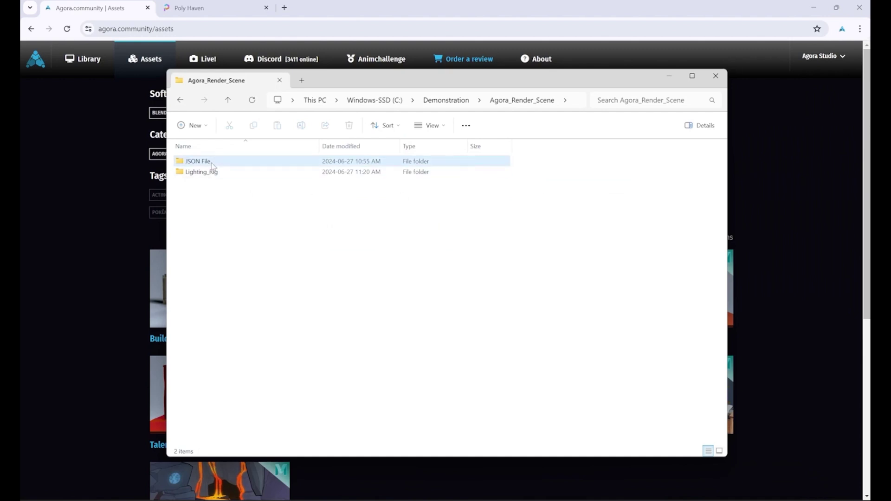
pyautogui.doubleClick(213, 165)
pyautogui.rightClick(212, 166)
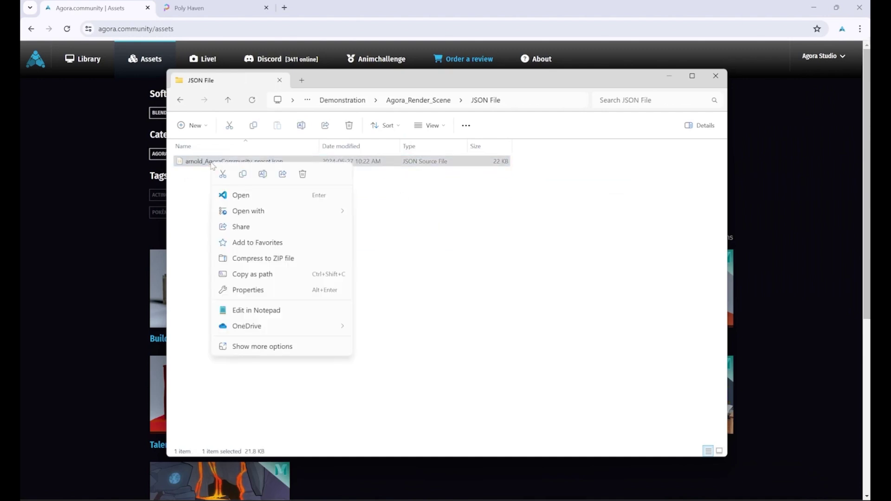
pyautogui.click(242, 175)
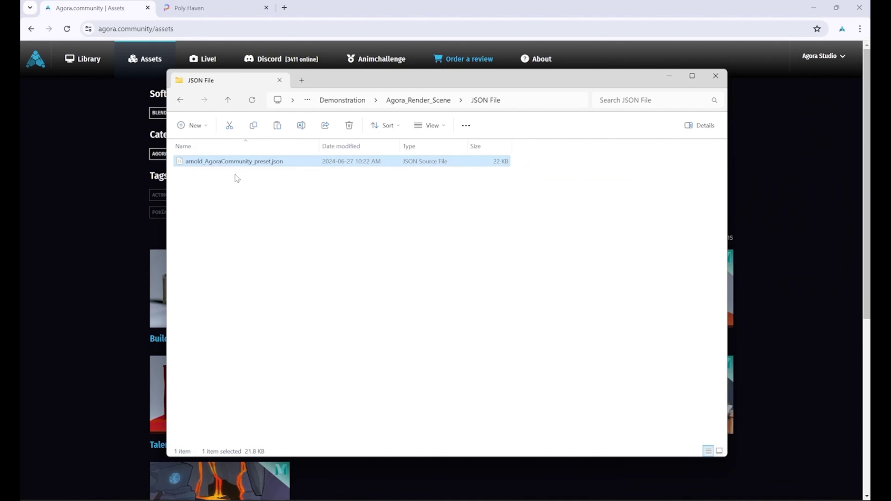
# Step: Create a Presets folder in Documents\maya and paste the preset json into it
pyautogui.moveTo(113, 500)
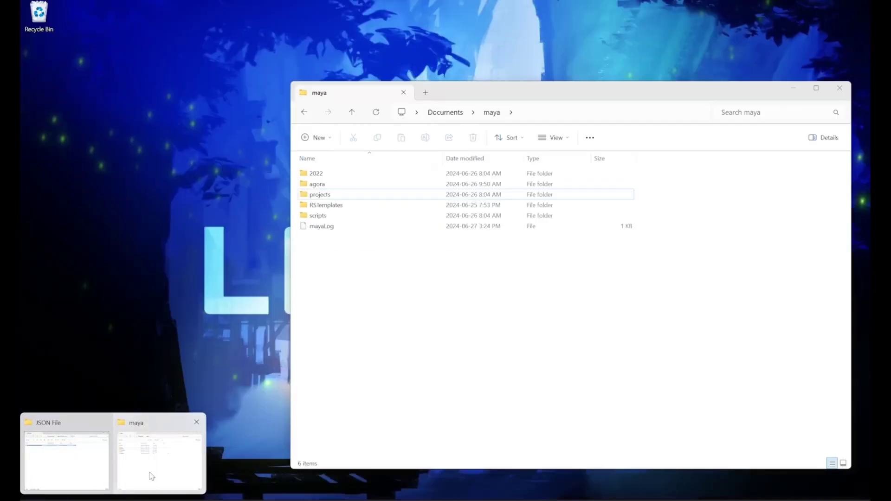
pyautogui.click(149, 472)
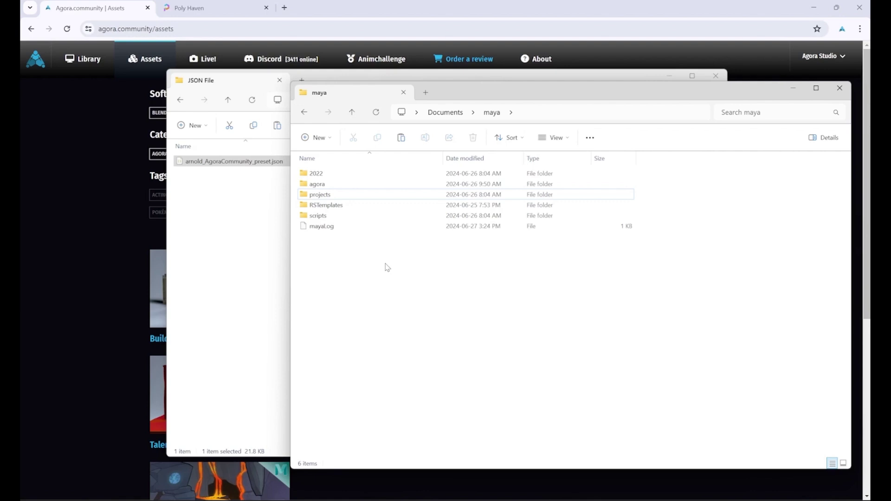
pyautogui.rightClick(386, 268)
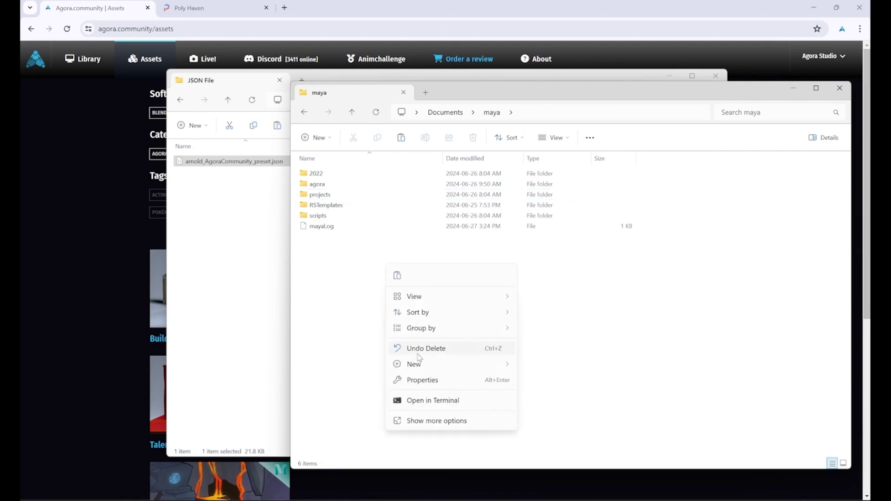
pyautogui.moveTo(474, 367)
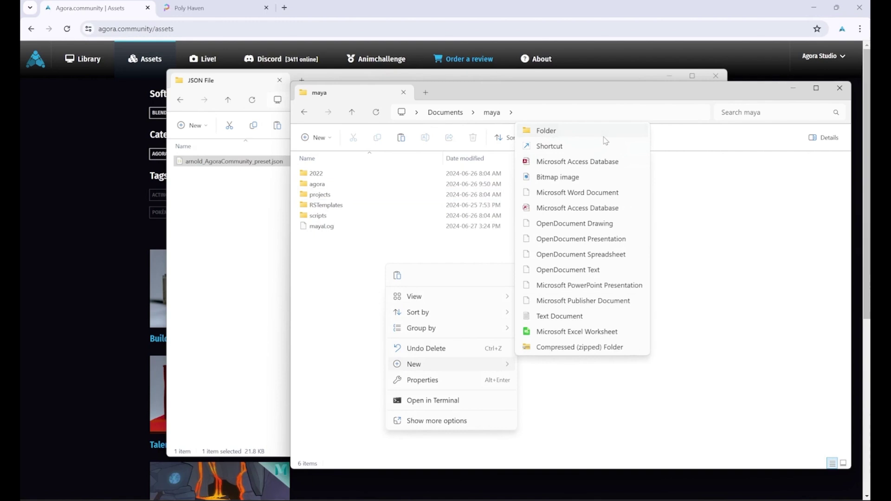
pyautogui.click(605, 136)
pyautogui.write('Presets')
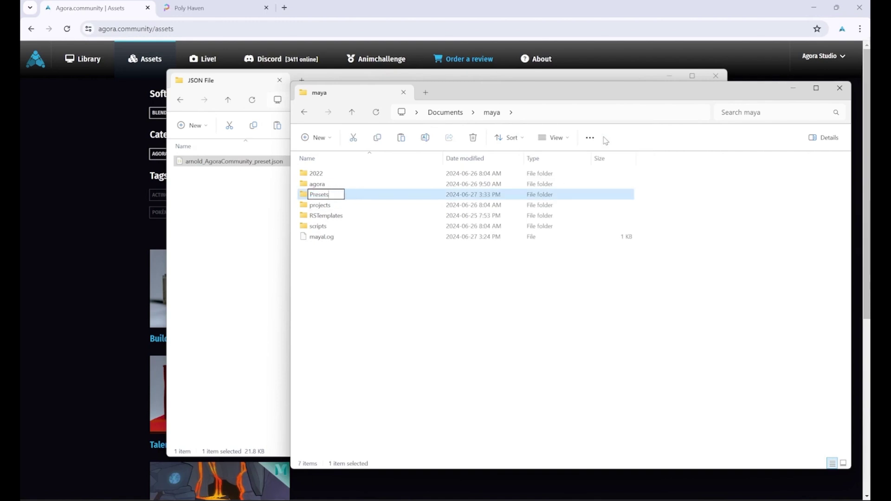
pyautogui.press('Return')
pyautogui.press('Return')
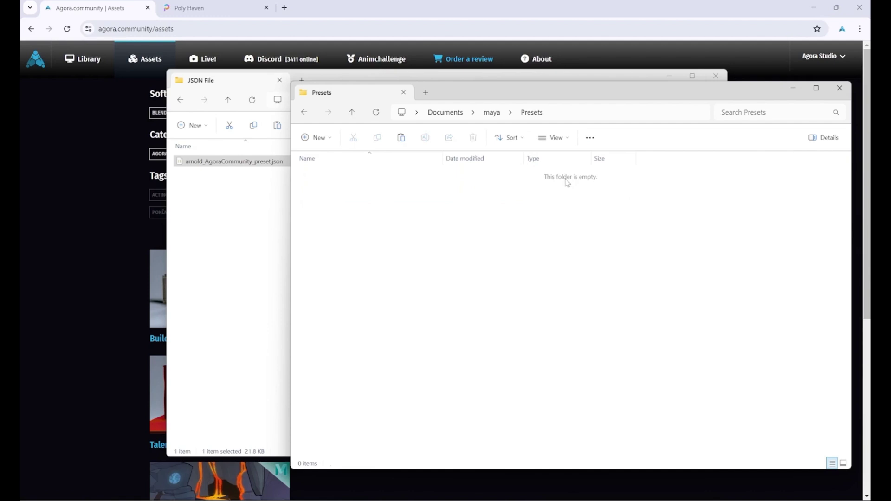
pyautogui.rightClick(498, 274)
pyautogui.click(509, 283)
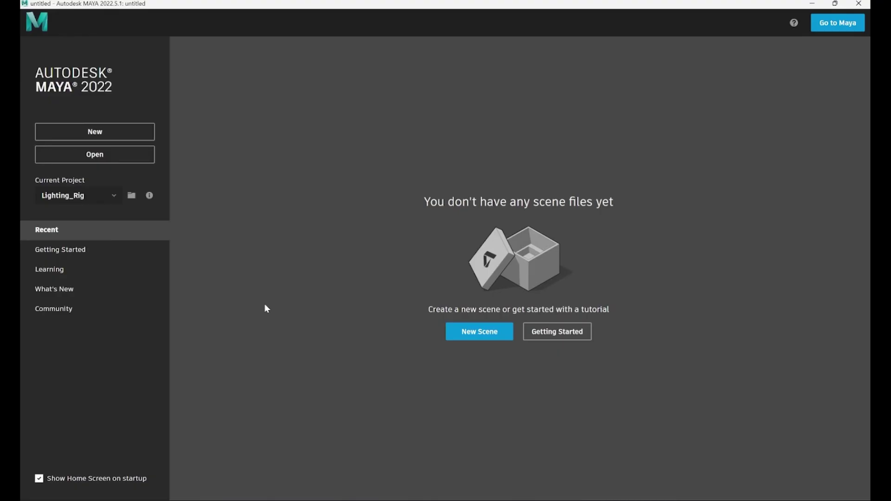
# Step: In a new scene, import the arnold_AgoraCommunity_preset user preset into Render Settings, giving Camera AA 4
pyautogui.click(470, 340)
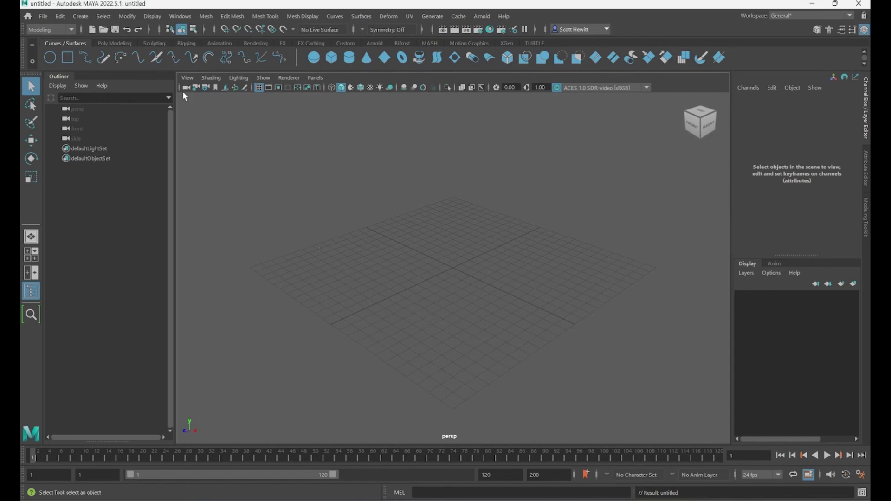
pyautogui.click(479, 31)
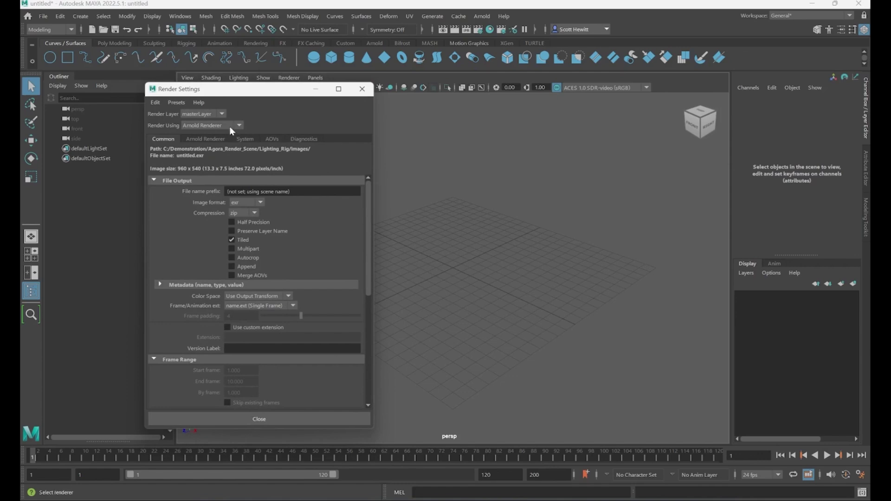
pyautogui.click(215, 138)
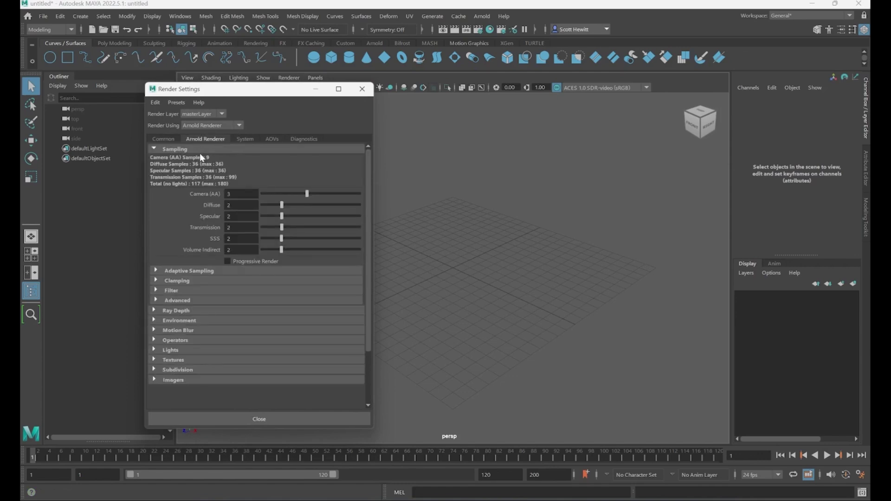
pyautogui.click(183, 102)
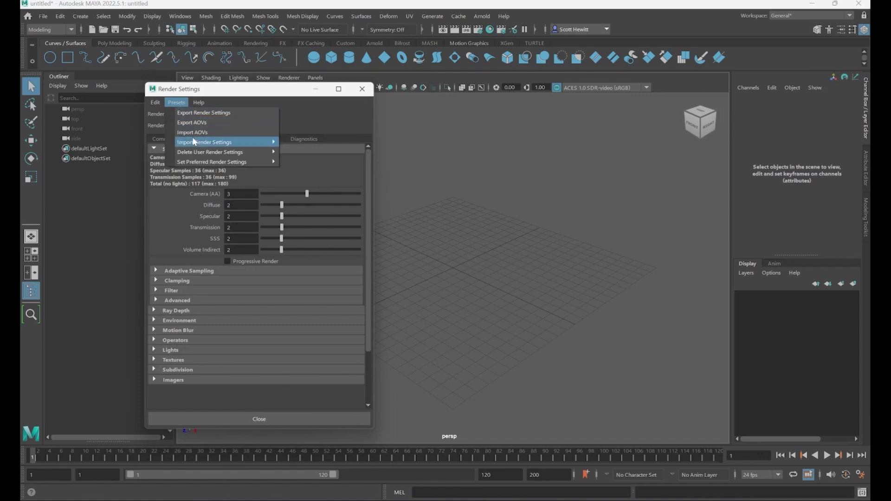
pyautogui.moveTo(197, 144)
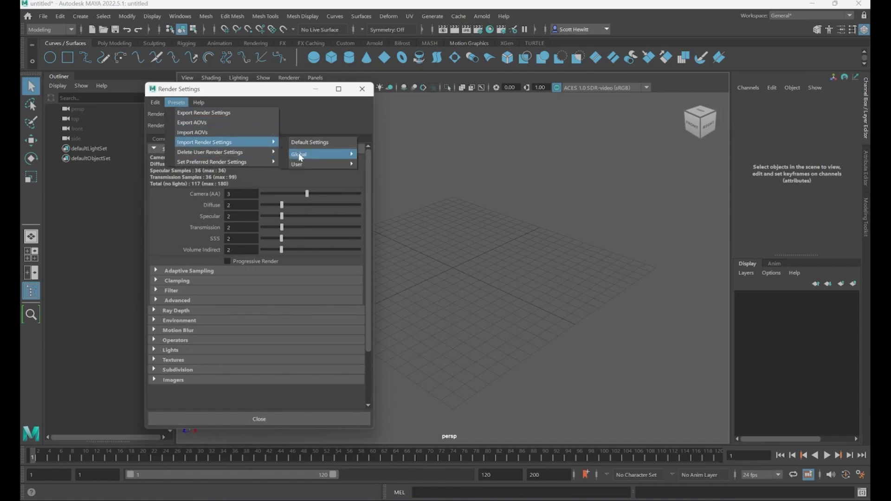
pyautogui.moveTo(306, 165)
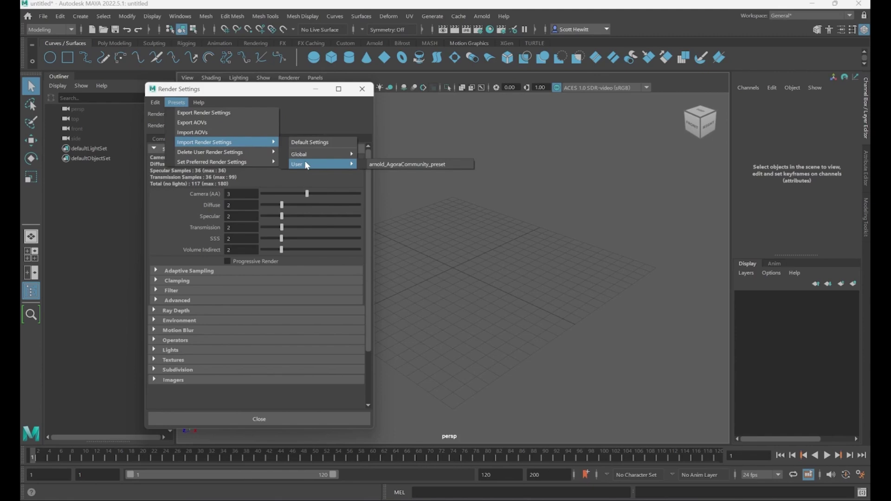
pyautogui.click(375, 165)
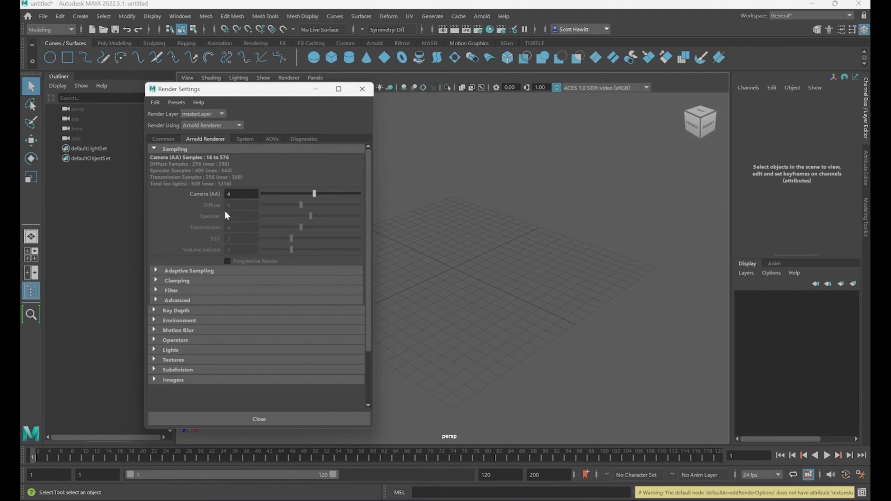
pyautogui.click(361, 92)
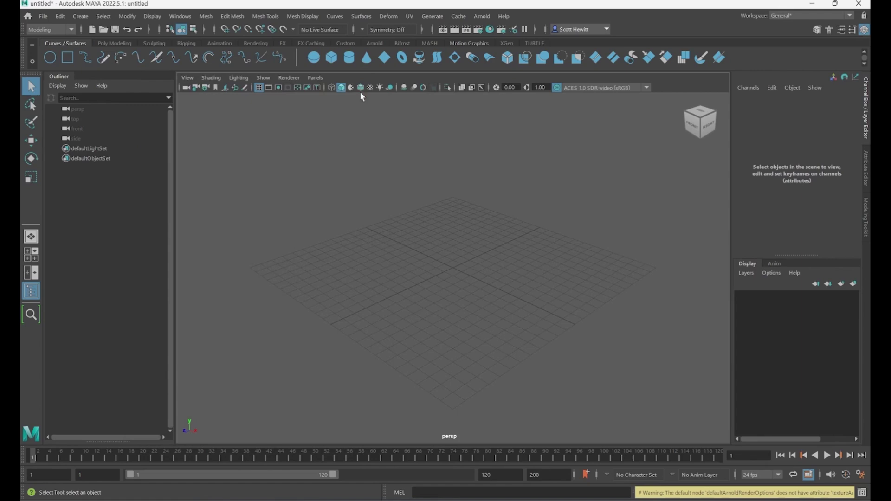
# Step: Import AS_lighting_rig.ma from the Lighting_Rig folder into the empty scene
pyautogui.click(44, 17)
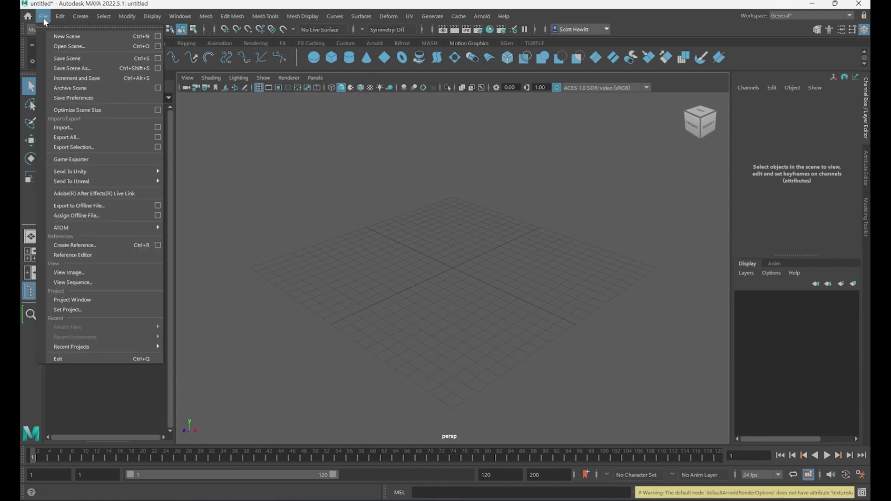
pyautogui.click(82, 126)
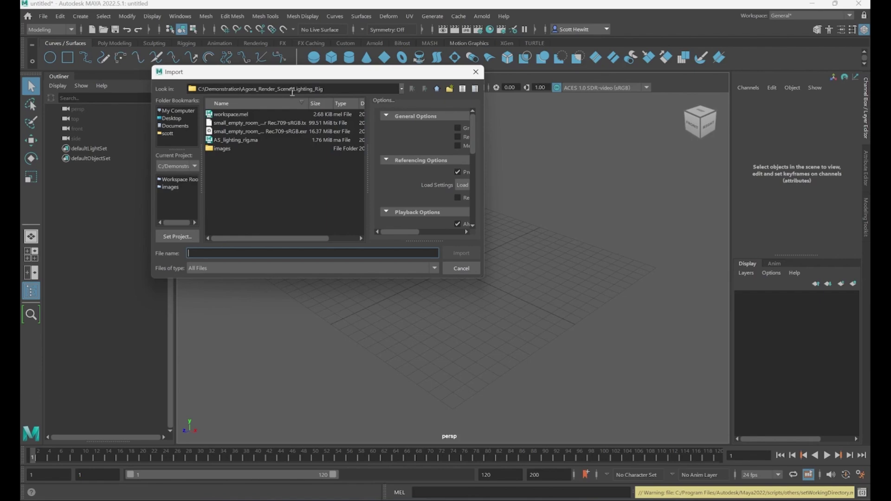
pyautogui.click(235, 140)
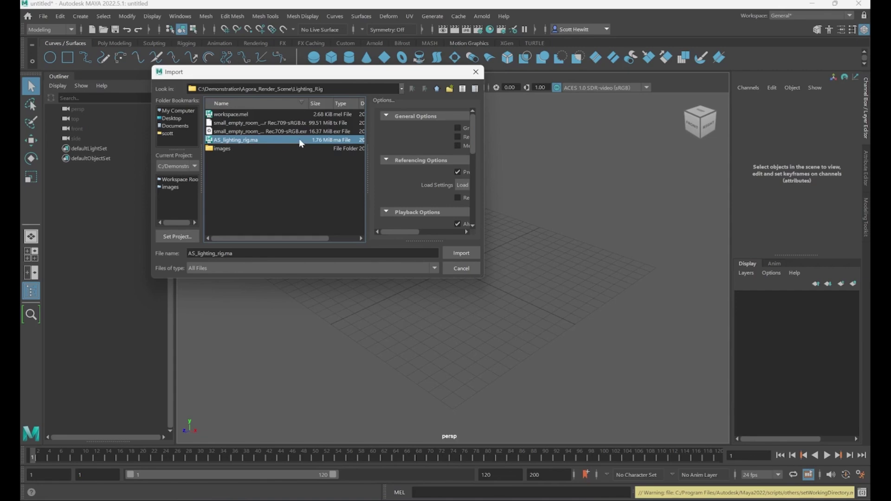
pyautogui.click(454, 255)
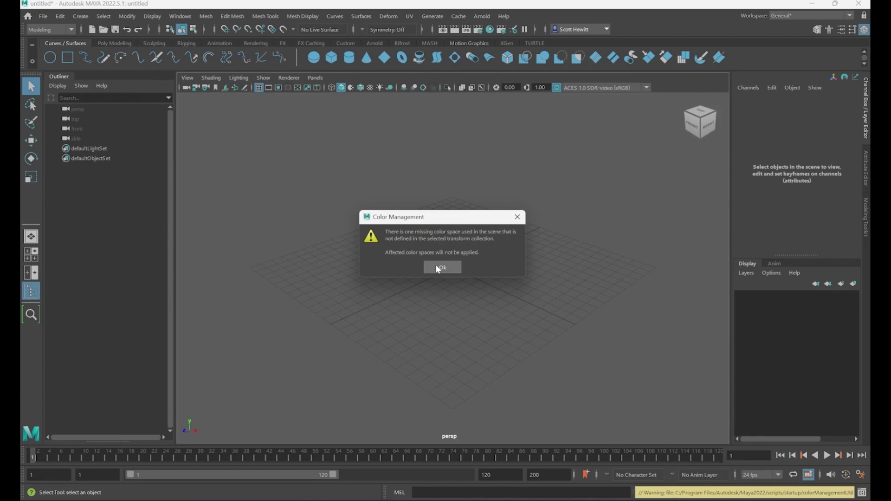
# Step: Dismiss the colour-space warning and tumble and dolly in on the grey backdrop sweep
pyautogui.click(436, 267)
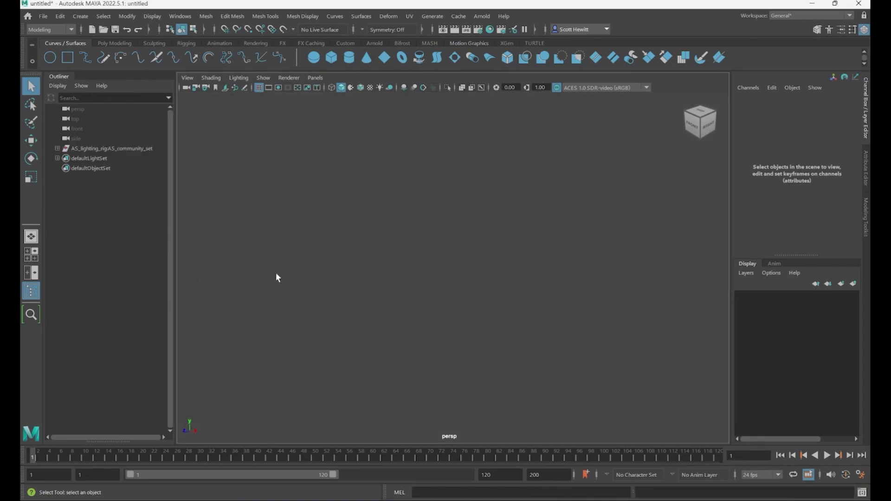
pyautogui.keyDown('alt'); pyautogui.moveTo(524, 263); pyautogui.dragTo(547, 250); pyautogui.keyUp('alt')
pyautogui.keyDown('alt'); pyautogui.moveTo(547, 251); pyautogui.dragTo(500, 281, button='right'); pyautogui.keyUp('alt')
pyautogui.scroll(2, 557, 284)
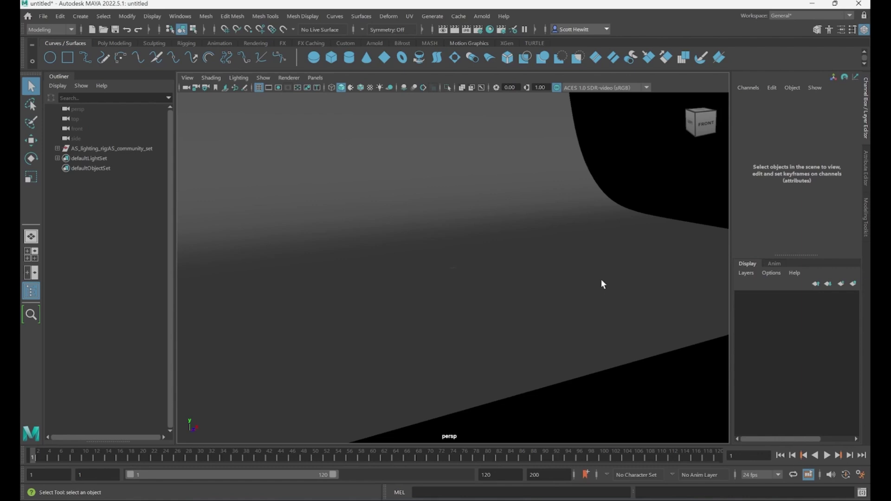
# Step: Reference Alpha_Olympics_Maya.ma from C:\Demonstration\Alpha_Olympics_v01.37.0\Alpha_Olympics_Maya into the scene
pyautogui.click(42, 17)
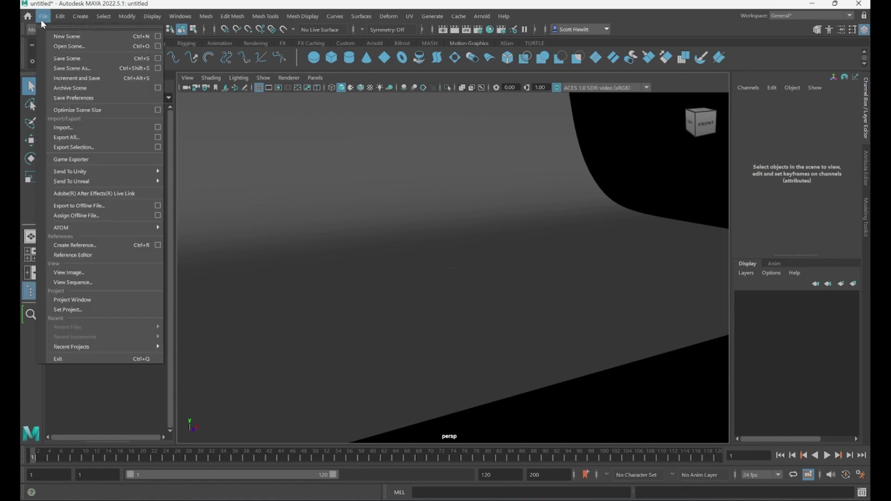
pyautogui.click(96, 246)
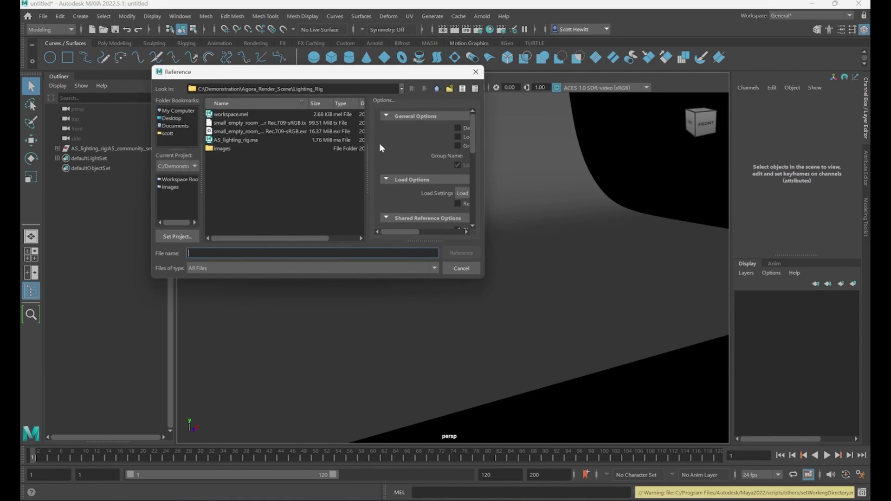
pyautogui.click(436, 88)
pyautogui.click(435, 88)
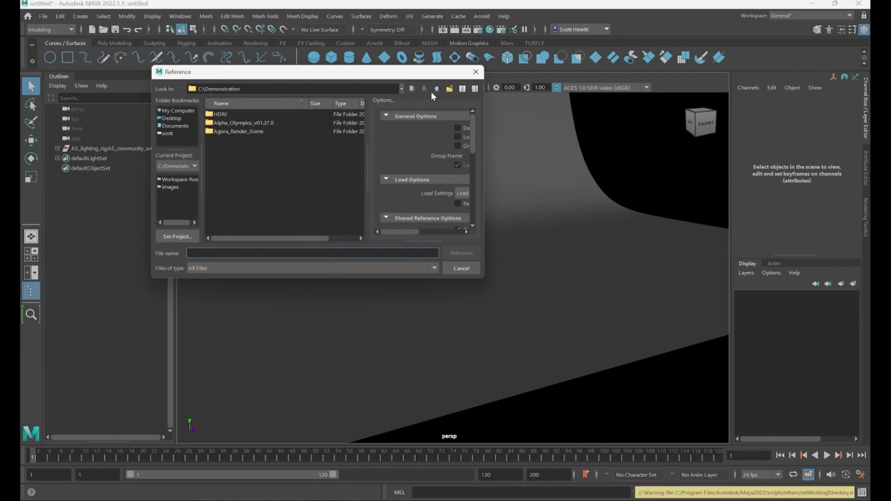
pyautogui.doubleClick(253, 123)
pyautogui.doubleClick(251, 132)
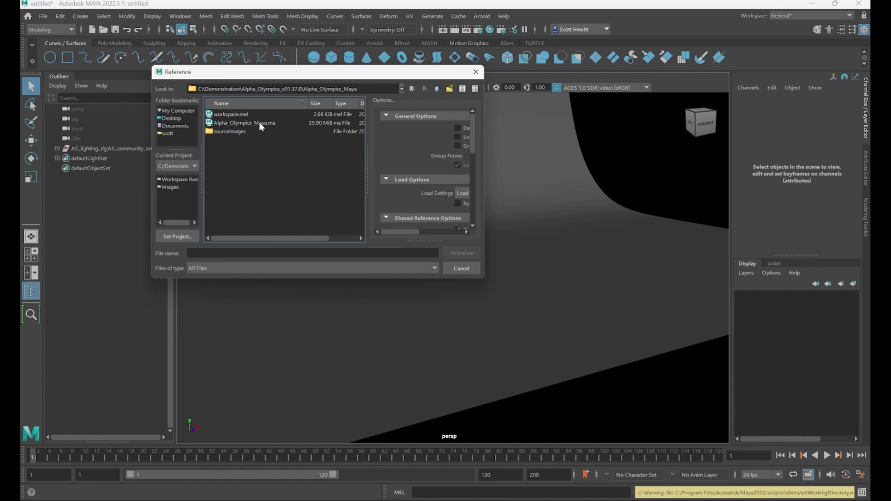
pyautogui.click(259, 123)
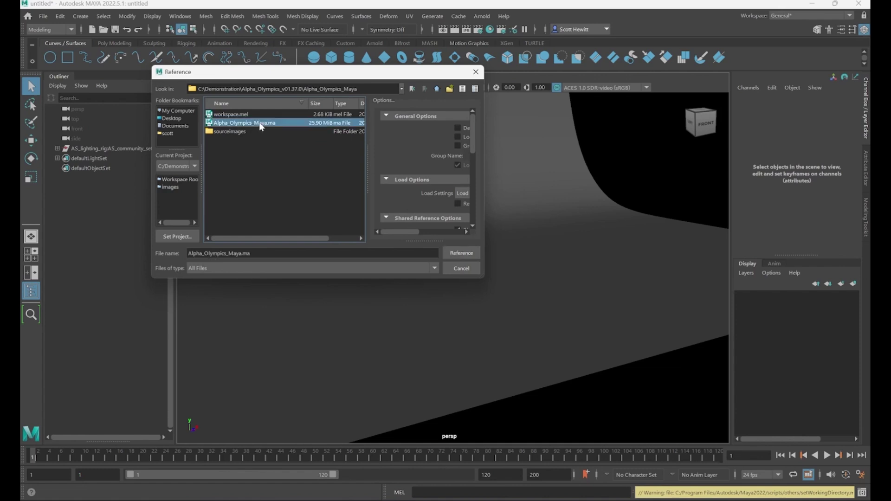
pyautogui.click(461, 253)
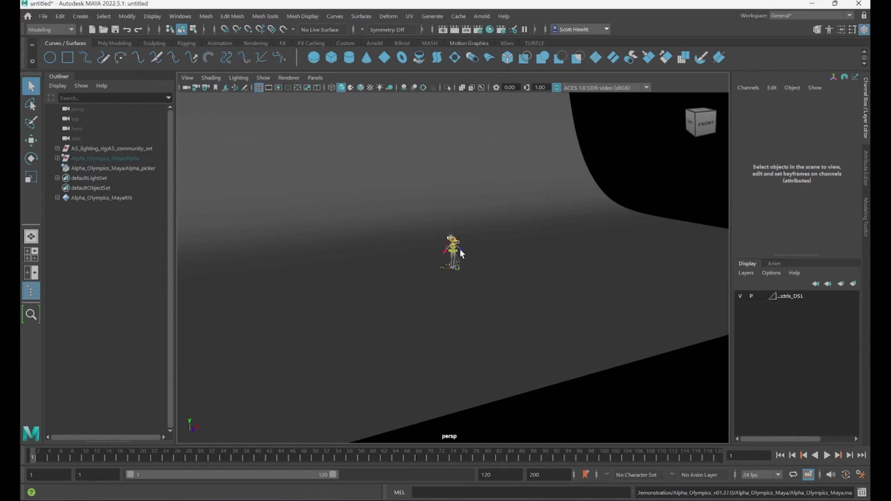
# Step: Frame the character's head control, orbit to a front three-quarter view, and switch to textured shading
pyautogui.click(453, 242)
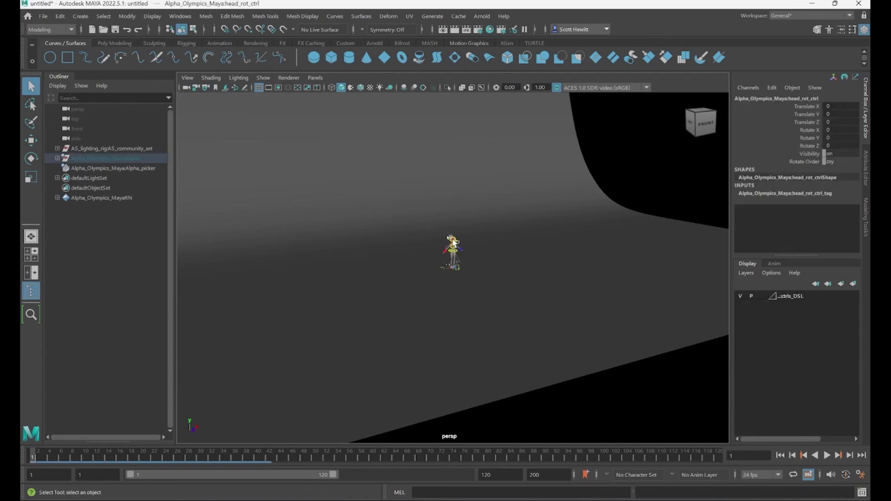
pyautogui.press('f')
pyautogui.scroll(-1, 439, 265)
pyautogui.keyDown('alt'); pyautogui.moveTo(439, 265); pyautogui.dragTo(397, 257); pyautogui.keyUp('alt')
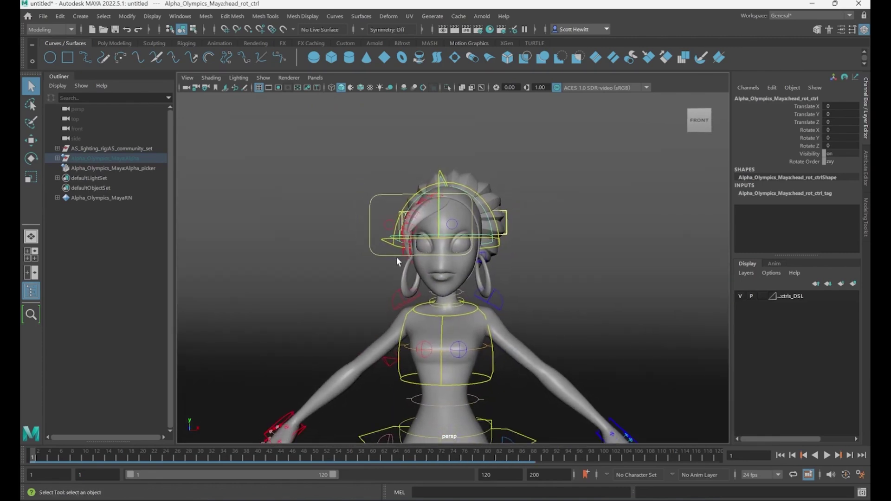
pyautogui.press('6')
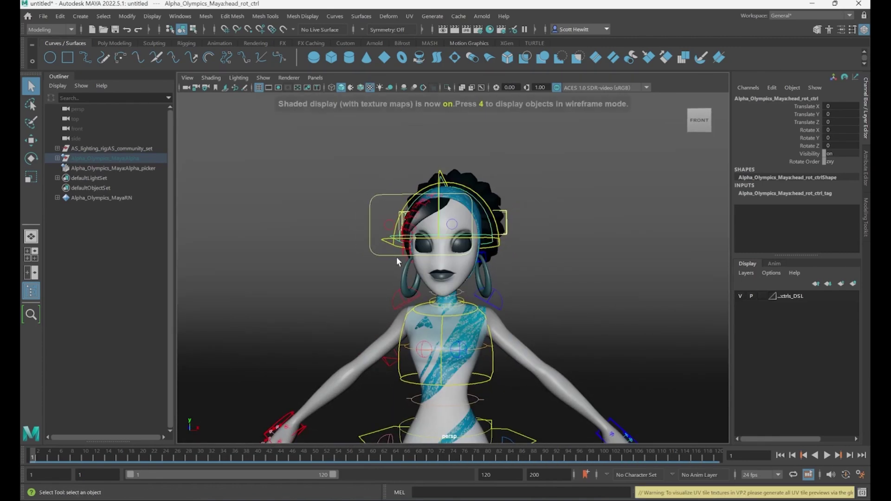
pyautogui.moveTo(552, 293)
pyautogui.keyDown('alt'); pyautogui.mouseDown()
pyautogui.moveTo(543, 293)
pyautogui.moveTo(575, 307)
pyautogui.moveTo(561, 304)
pyautogui.moveTo(576, 291)
pyautogui.moveTo(558, 273)
pyautogui.mouseUp(); pyautogui.keyUp('alt')
pyautogui.click(456, 30)
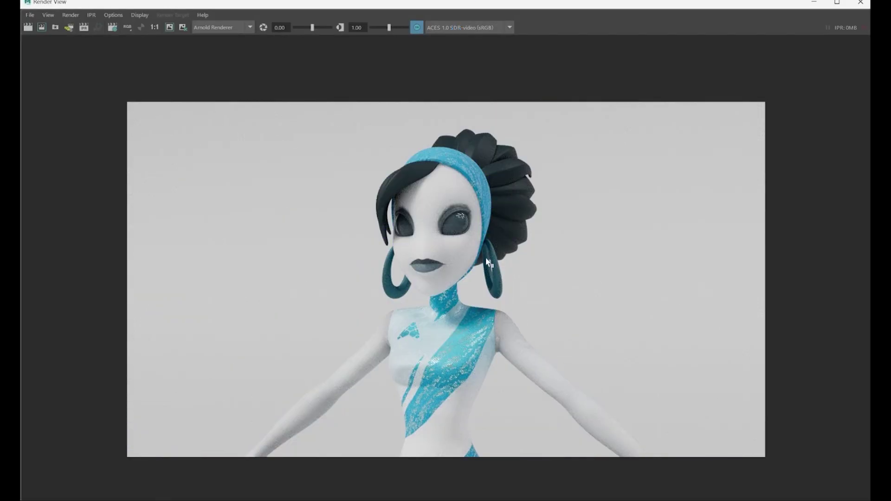
pyautogui.scroll(5, 478, 315)
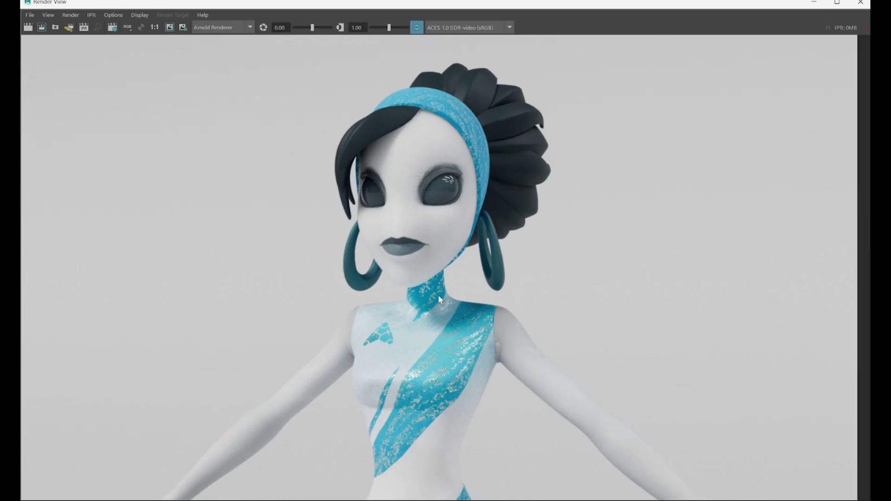
pyautogui.scroll(-1, 438, 294)
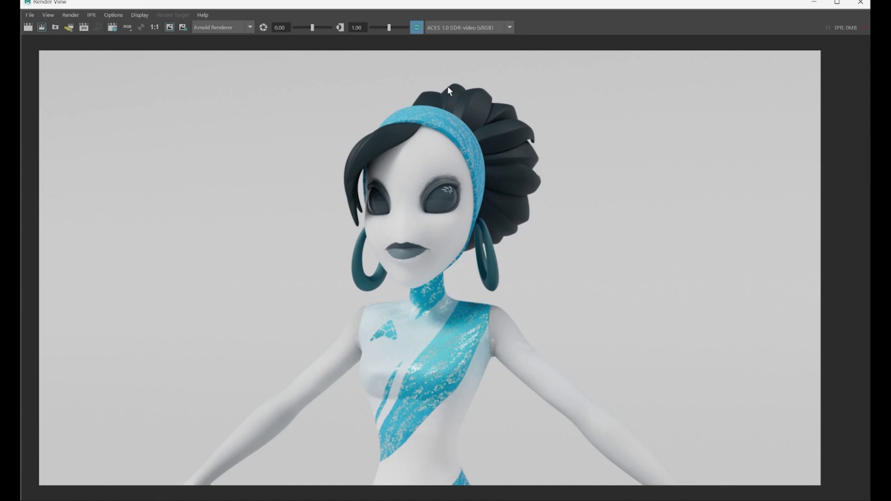
pyautogui.click(859, 6)
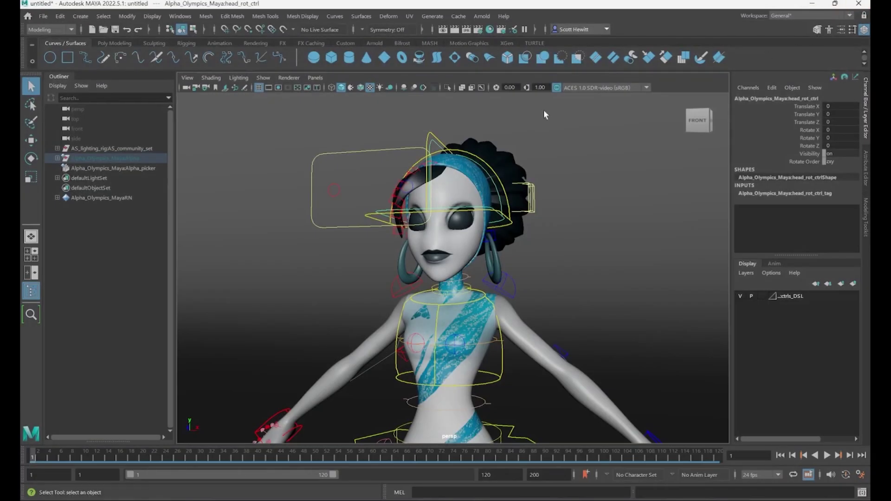
# Step: Select the sky dome light and follow its connections through aiColorCorrect1 to the file32 texture
pyautogui.scroll(-10, 433, 175)
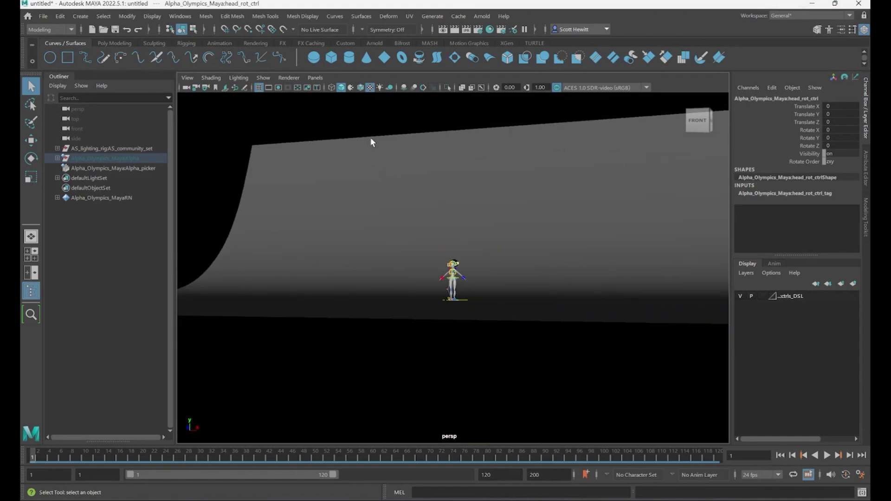
pyautogui.click(372, 119)
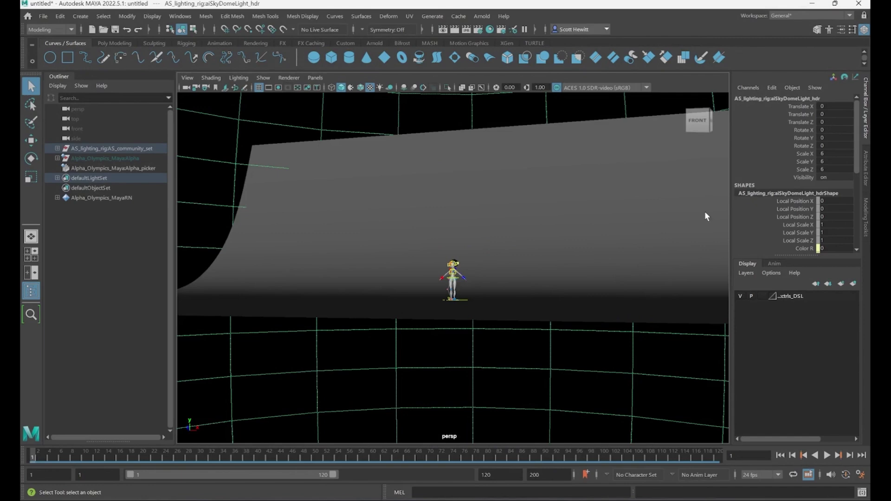
pyautogui.click(866, 170)
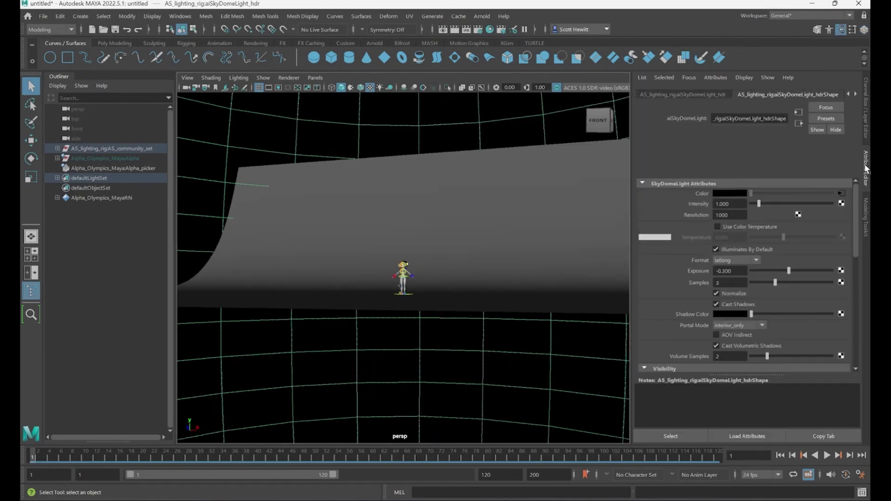
pyautogui.click(855, 95)
pyautogui.click(854, 94)
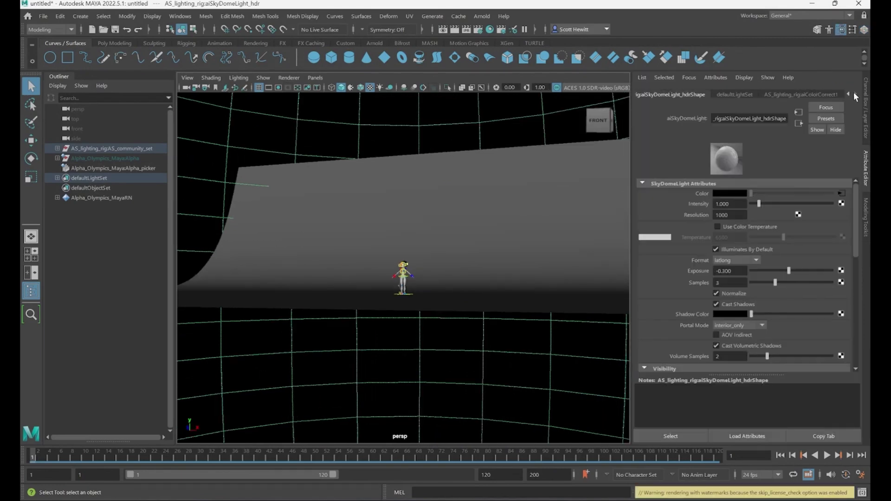
pyautogui.click(817, 95)
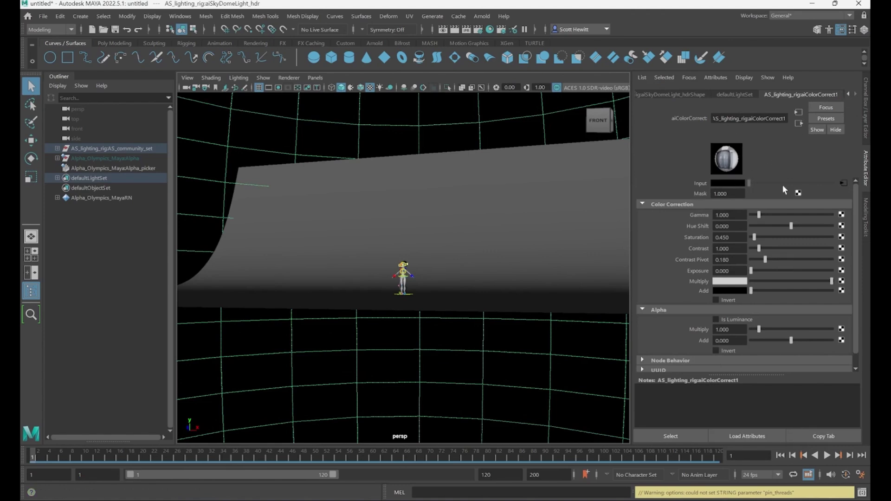
pyautogui.click(844, 184)
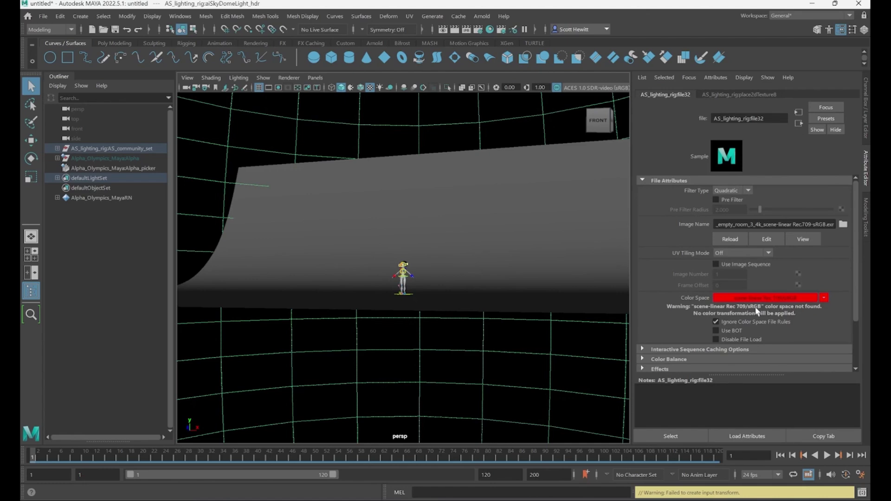
# Step: Set the file32 texture's colour space to sRGB
pyautogui.click(824, 298)
pyautogui.moveTo(823, 304)
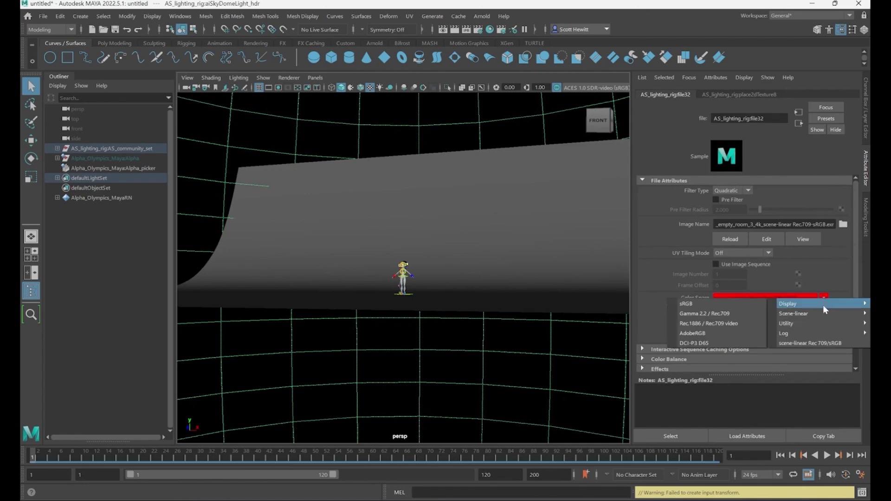
pyautogui.click(734, 305)
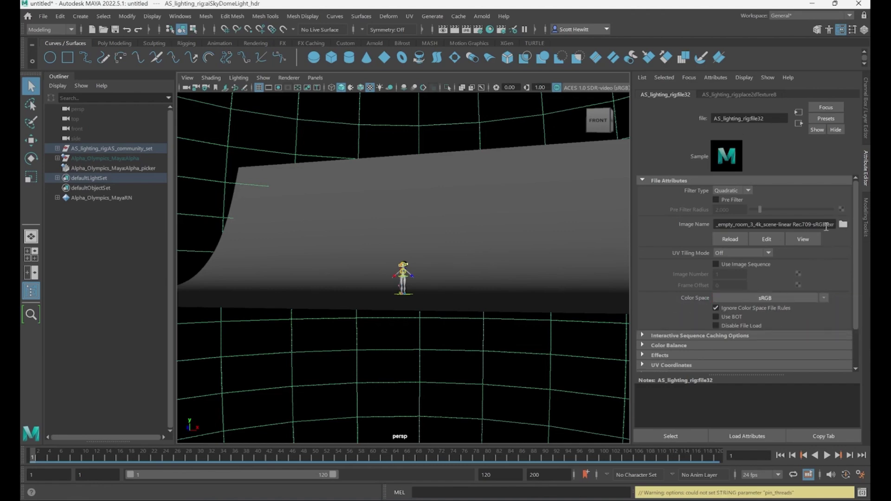
# Step: Replace the texture image with victoria_sunset_4k.exr from C:\Demonstration\HDRI
pyautogui.moveTo(814, 224); pyautogui.dragTo(700, 226)
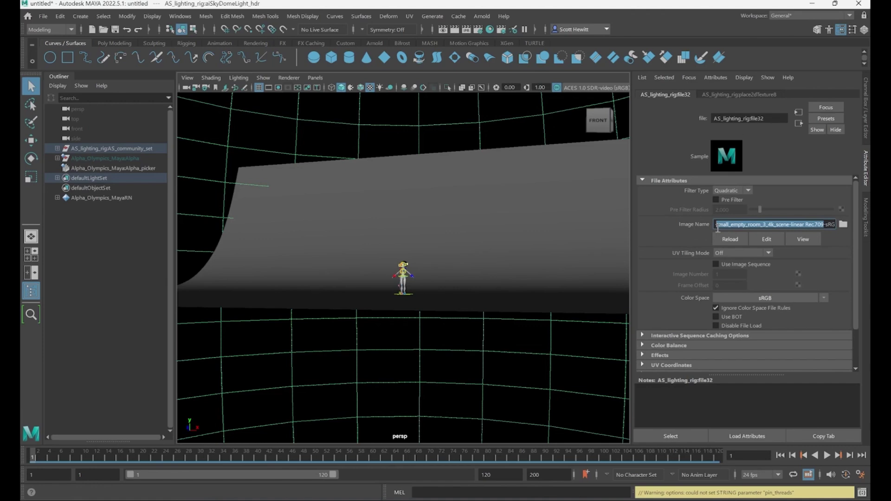
pyautogui.click(843, 225)
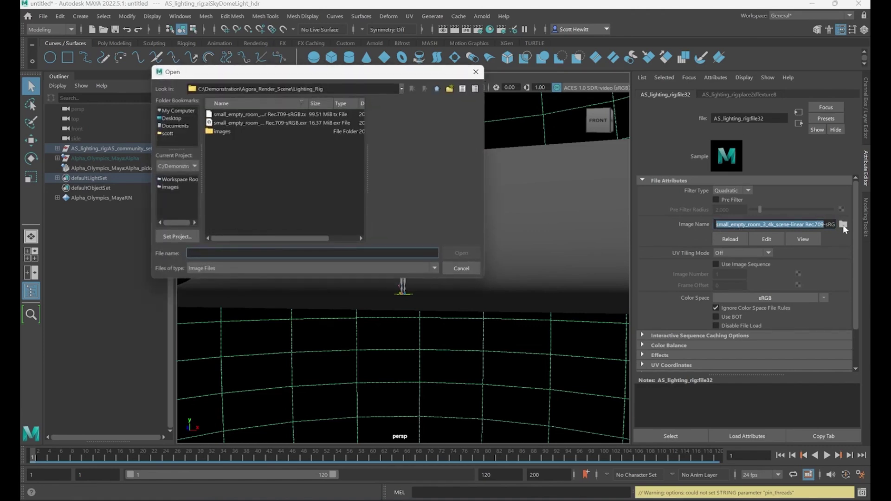
pyautogui.click(437, 89)
pyautogui.click(438, 90)
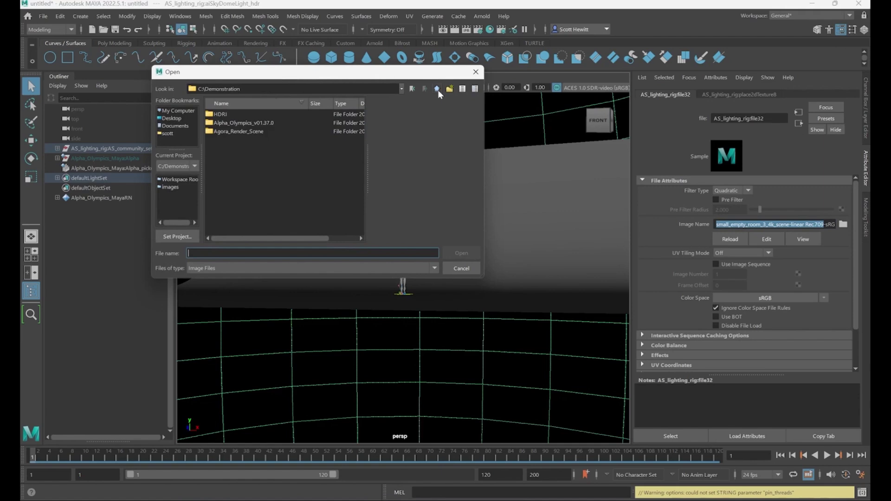
pyautogui.doubleClick(221, 114)
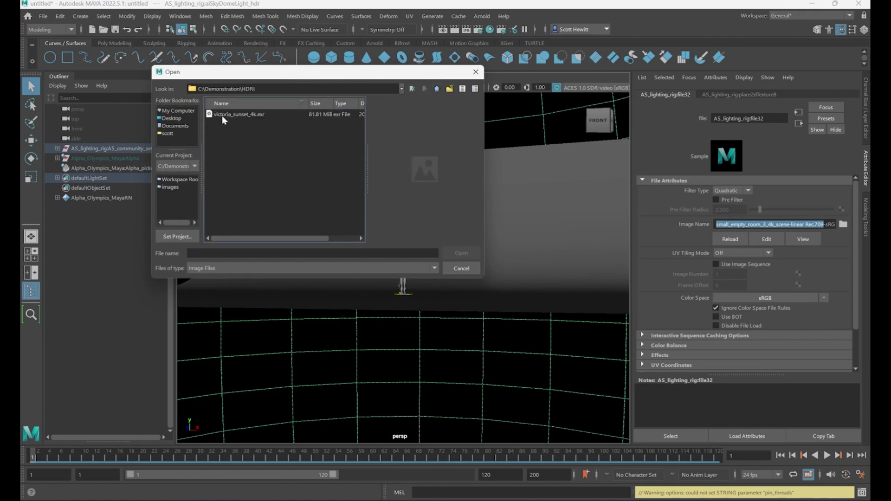
pyautogui.click(256, 114)
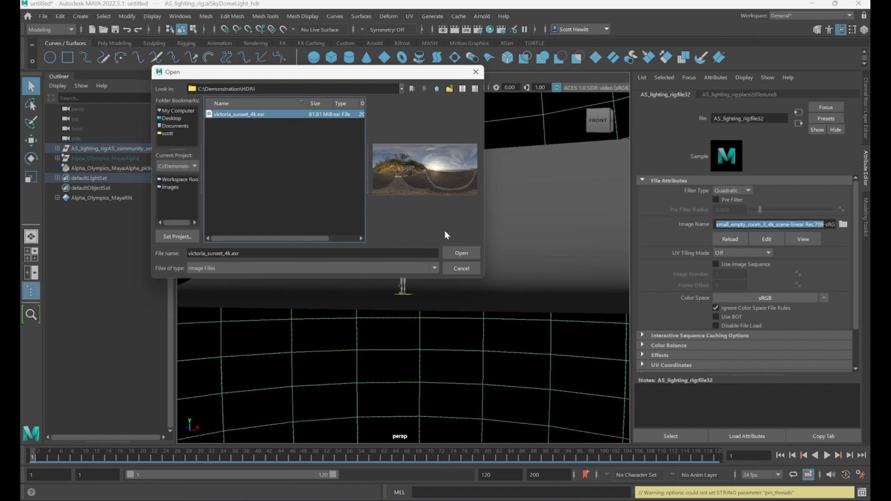
pyautogui.click(461, 253)
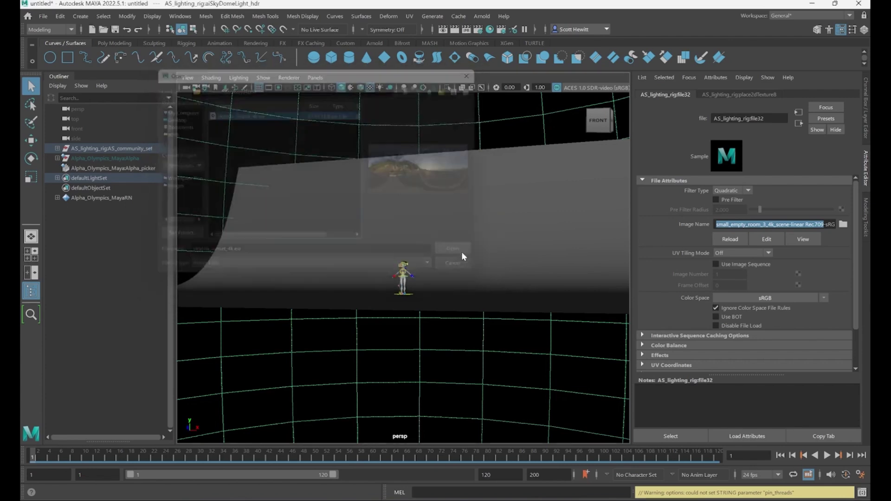
# Step: Zoom in on the Alpha character's head and torso and render the frame in Arnold
pyautogui.scroll(10, 408, 280)
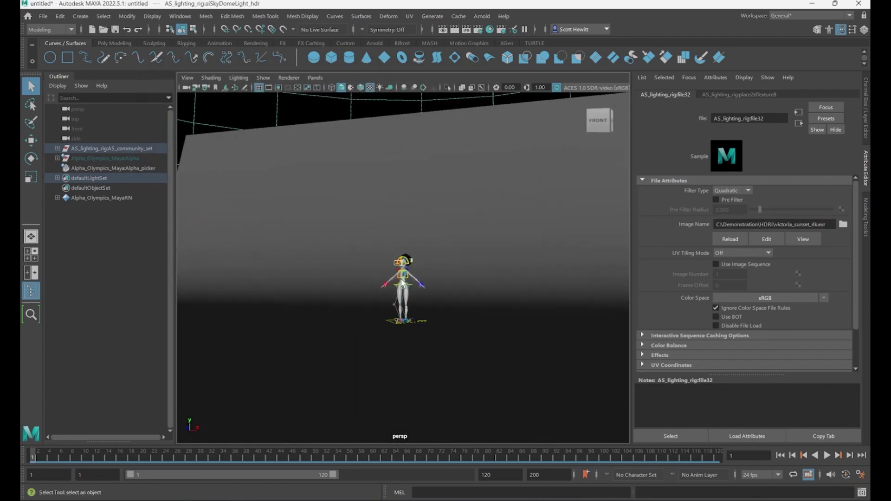
pyautogui.scroll(5, 401, 281)
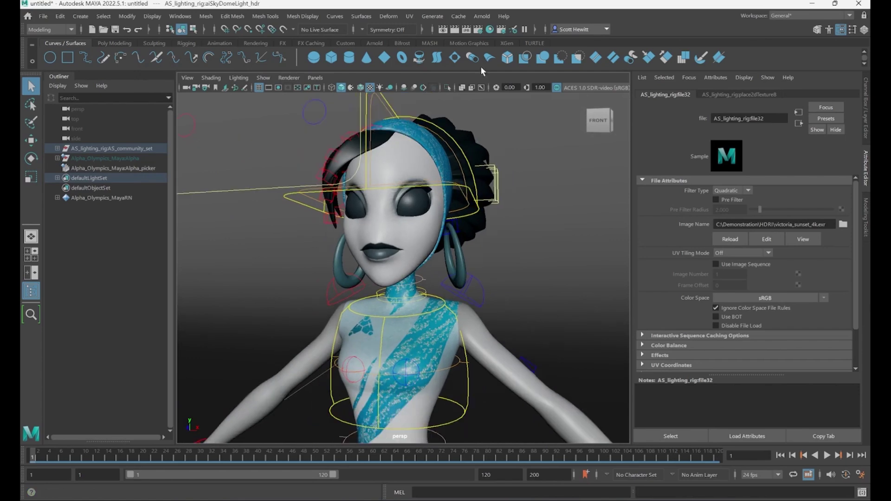
pyautogui.click(456, 29)
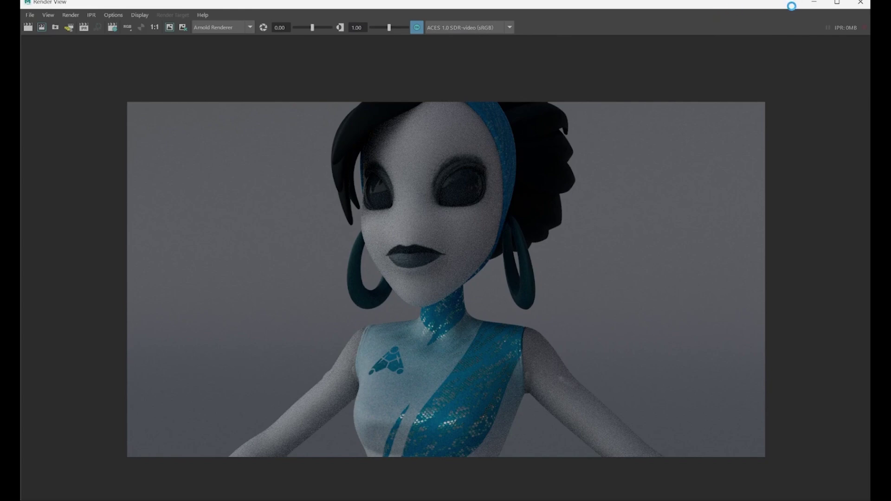
# Step: Rotate the sky dome rig around Y, with all lights and textures shown in the viewport
pyautogui.click(814, 4)
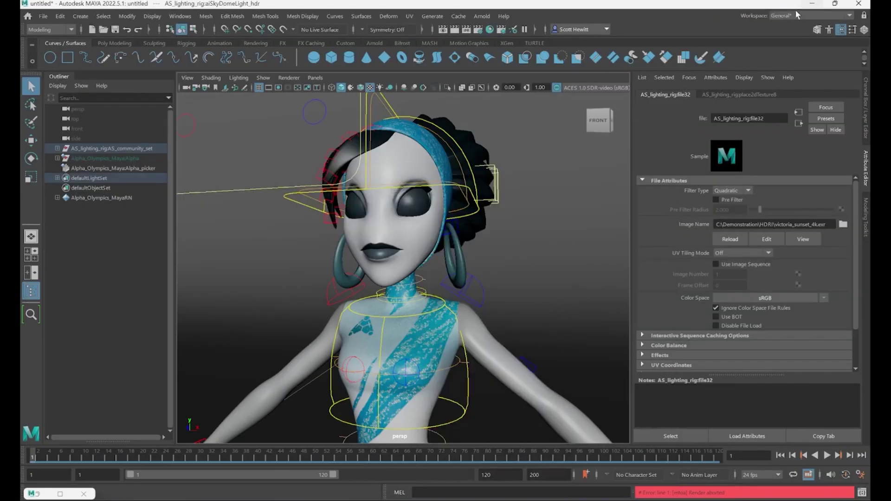
pyautogui.scroll(-10, 430, 206)
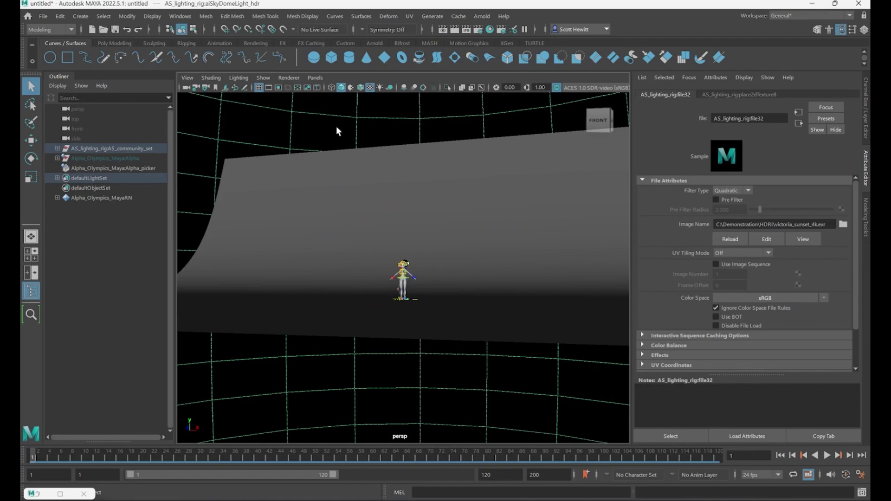
pyautogui.press('e')
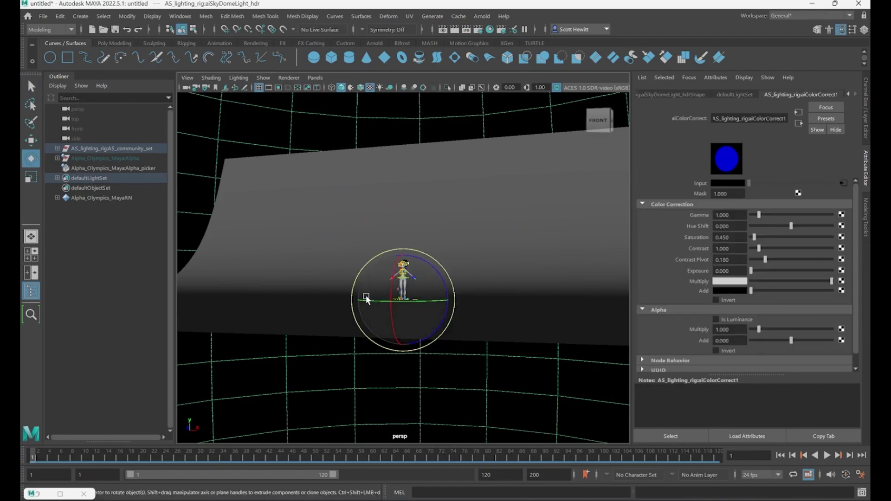
pyautogui.moveTo(367, 299); pyautogui.dragTo(410, 299)
pyautogui.press('7')
pyautogui.press('6')
# Step: Zoom back in on the character and re-render with the turned sky
pyautogui.scroll(5, 410, 299)
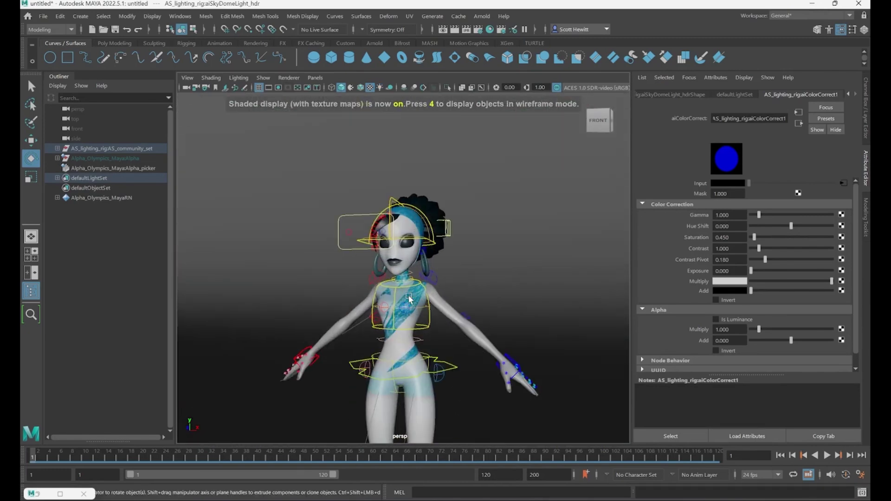
pyautogui.scroll(4, 410, 298)
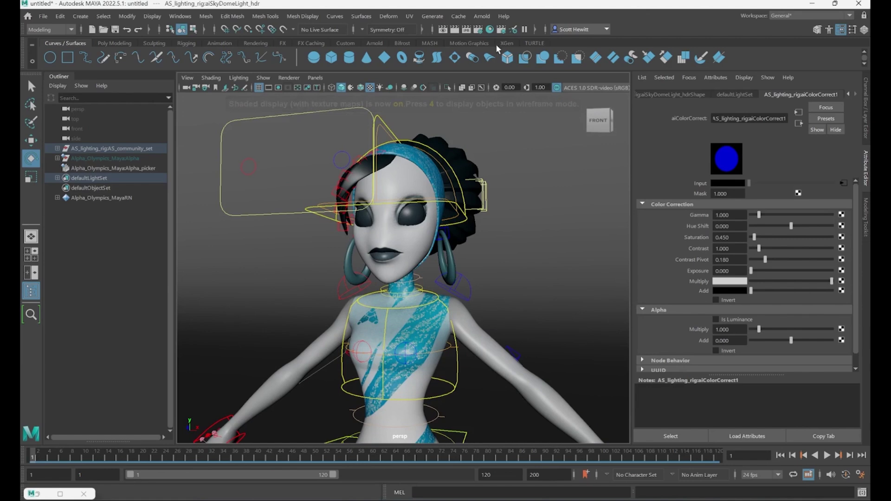
pyautogui.scroll(2, 441, 153)
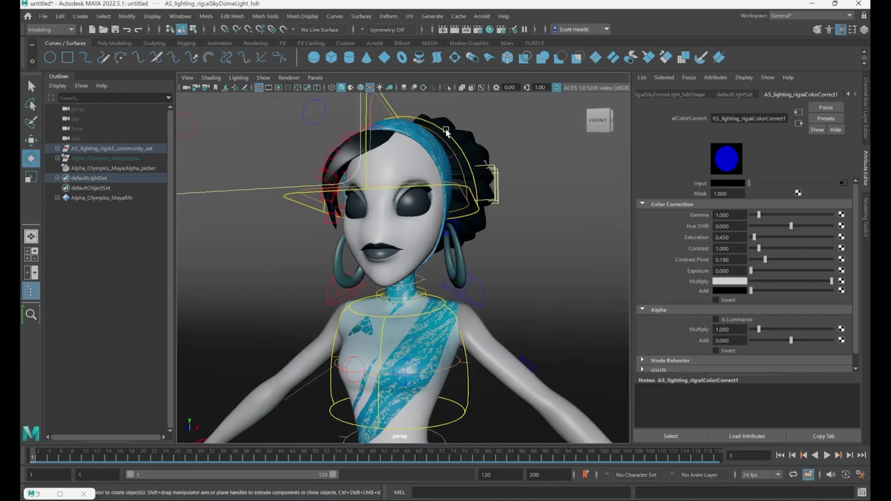
pyautogui.click(454, 29)
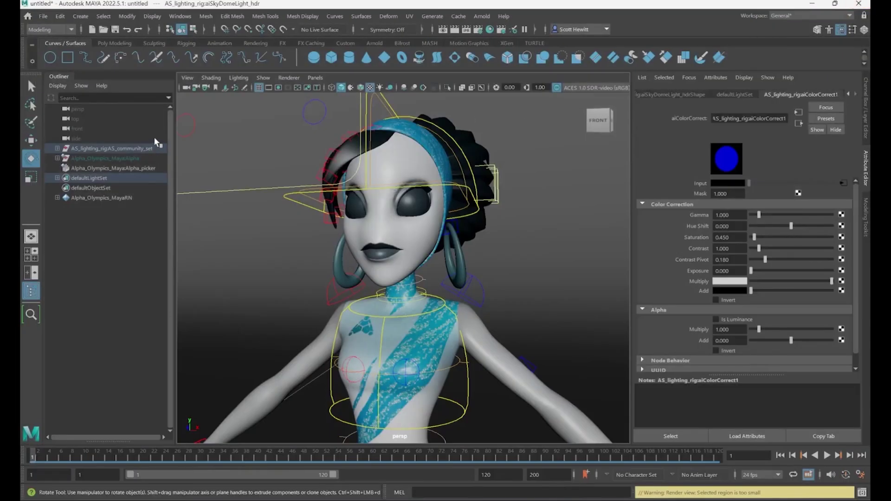
# Step: Start a new empty scene, discarding the unsaved changes
pyautogui.click(42, 18)
pyautogui.click(49, 39)
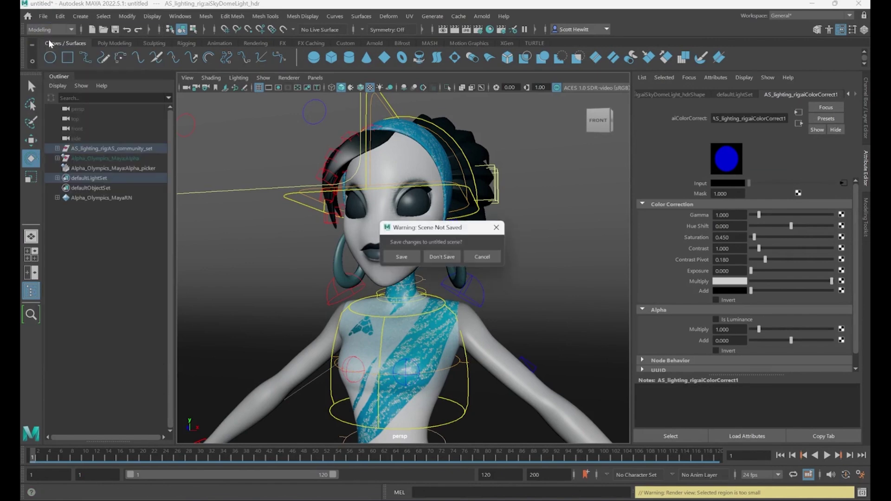
pyautogui.click(444, 258)
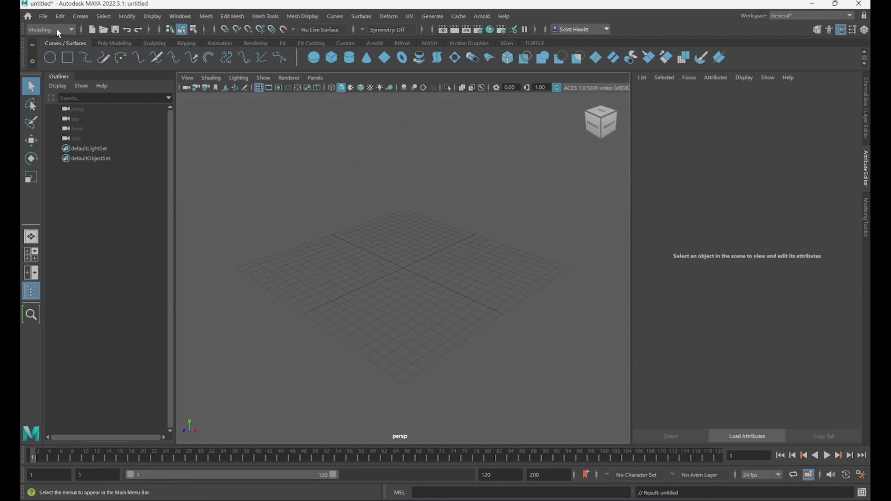
# Step: Reference Alpha_Olympics_Maya.ma into the new scene
pyautogui.click(44, 17)
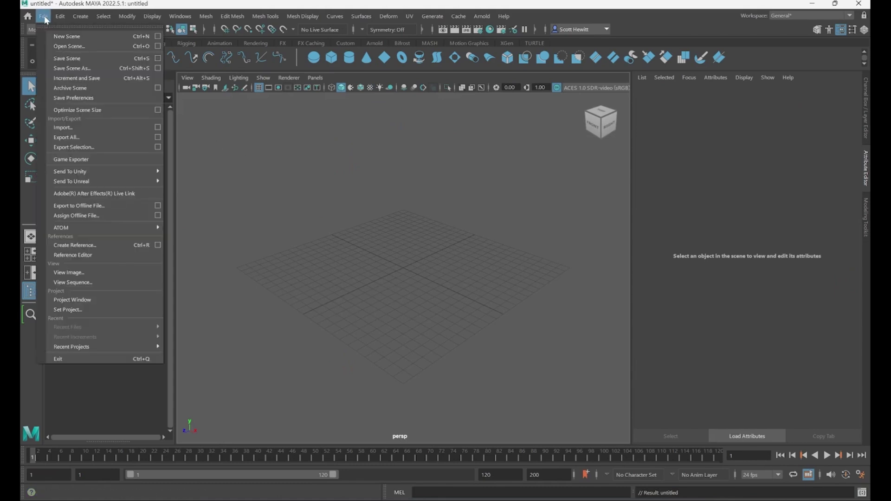
pyautogui.click(87, 246)
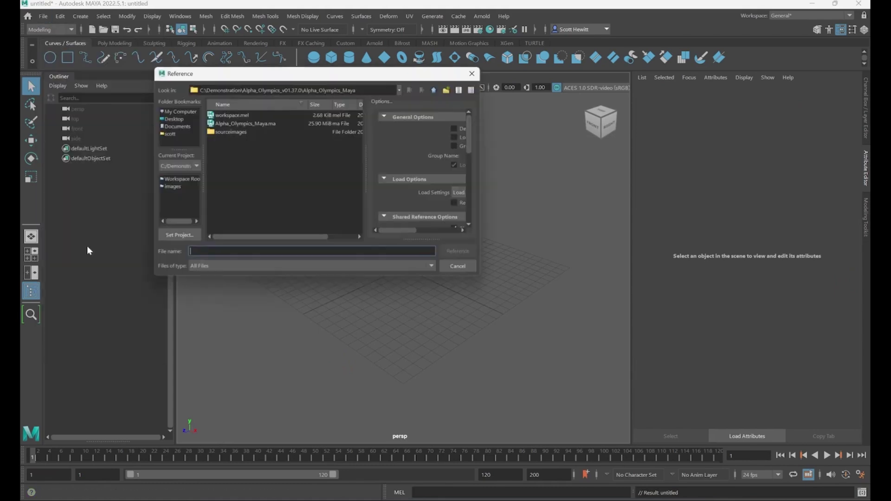
pyautogui.doubleClick(264, 126)
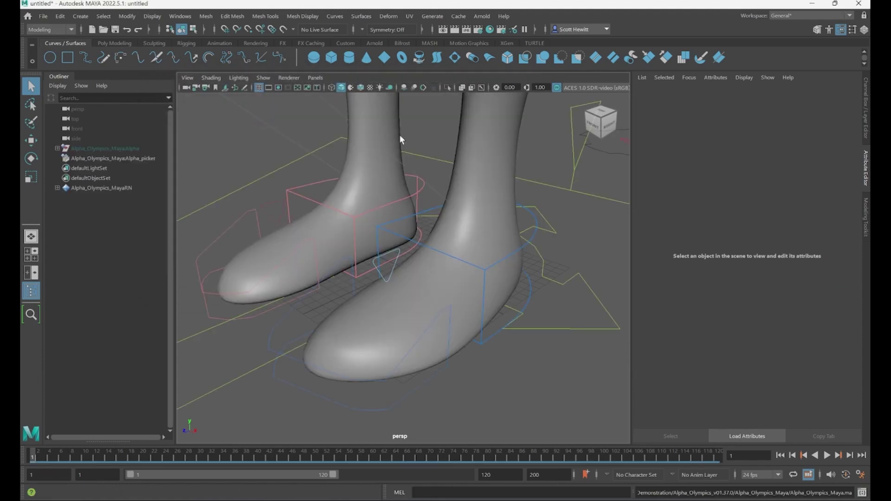
# Step: Frame the whole character in the viewport and display her with textures
pyautogui.scroll(-3, 427, 189)
pyautogui.scroll(3, 432, 298)
pyautogui.keyDown('alt'); pyautogui.moveTo(432, 299); pyautogui.dragTo(297, 441, button='middle'); pyautogui.keyUp('alt')
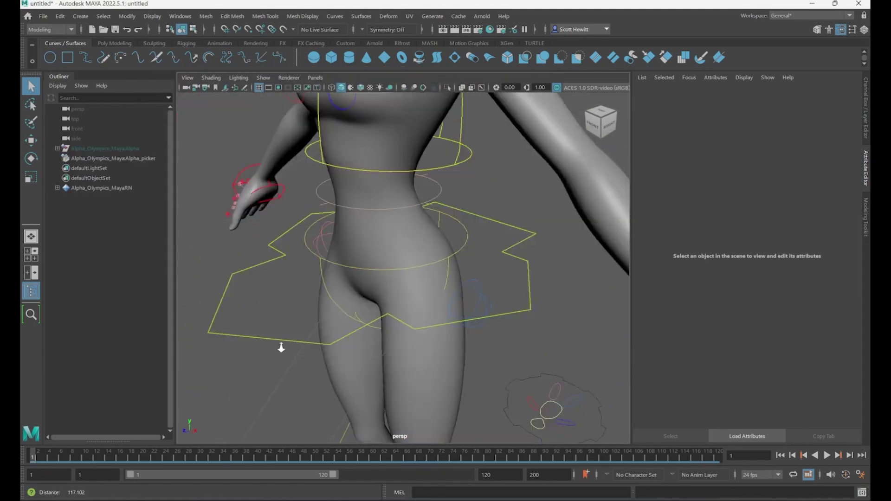
pyautogui.scroll(-3, 416, 326)
pyautogui.keyDown('alt'); pyautogui.moveTo(416, 325); pyautogui.dragTo(387, 322); pyautogui.keyUp('alt')
pyautogui.press('6')
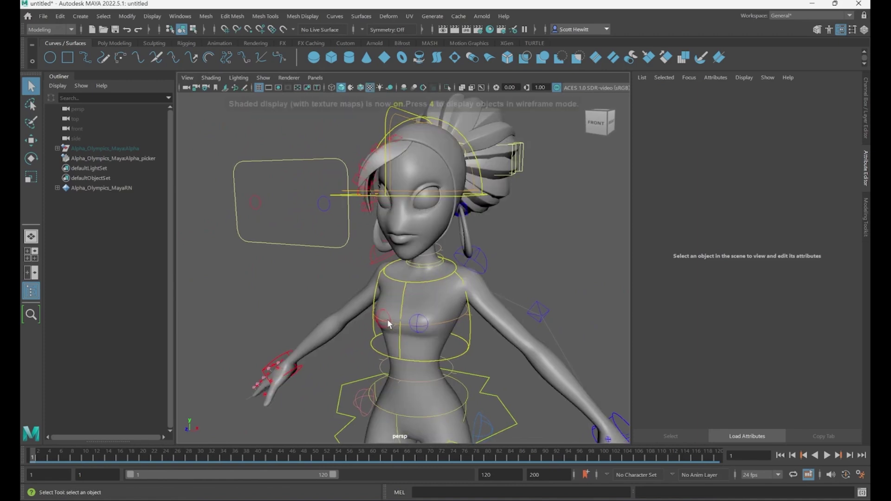
pyautogui.keyDown('alt'); pyautogui.moveTo(463, 314); pyautogui.dragTo(487, 279); pyautogui.keyUp('alt')
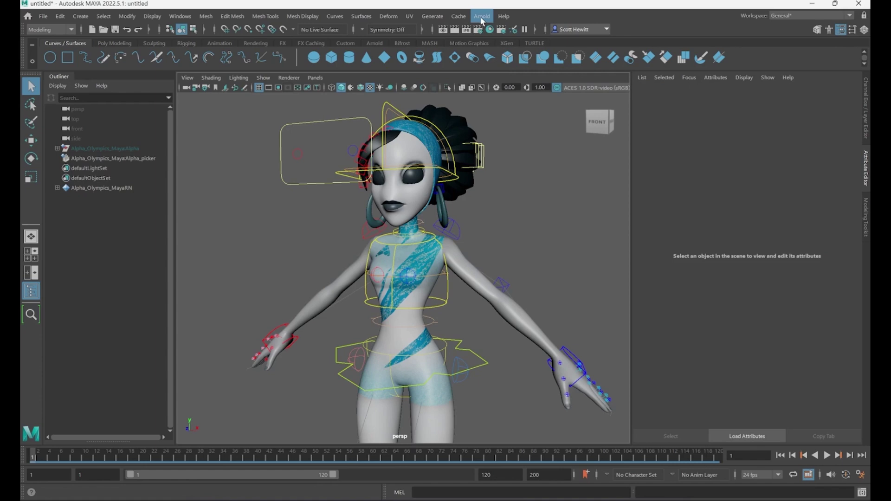
# Step: Create an Arnold sky dome light, aiSkyDomeLight1
pyautogui.click(481, 18)
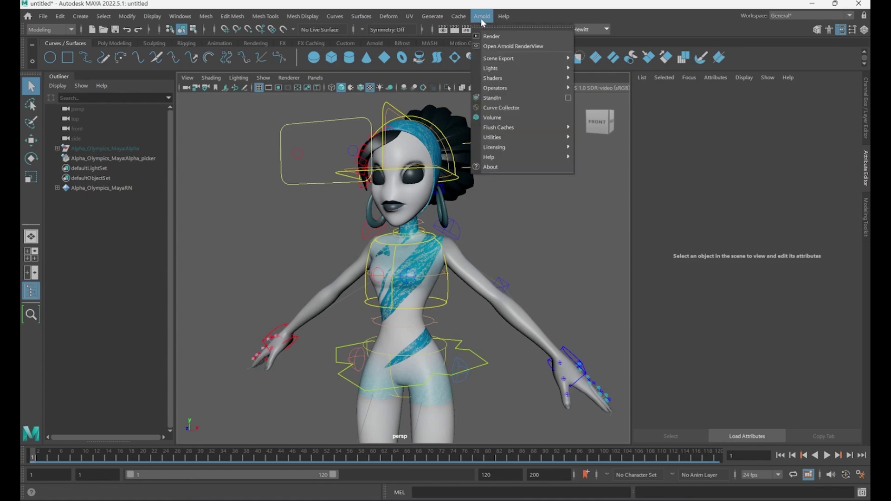
pyautogui.moveTo(509, 68)
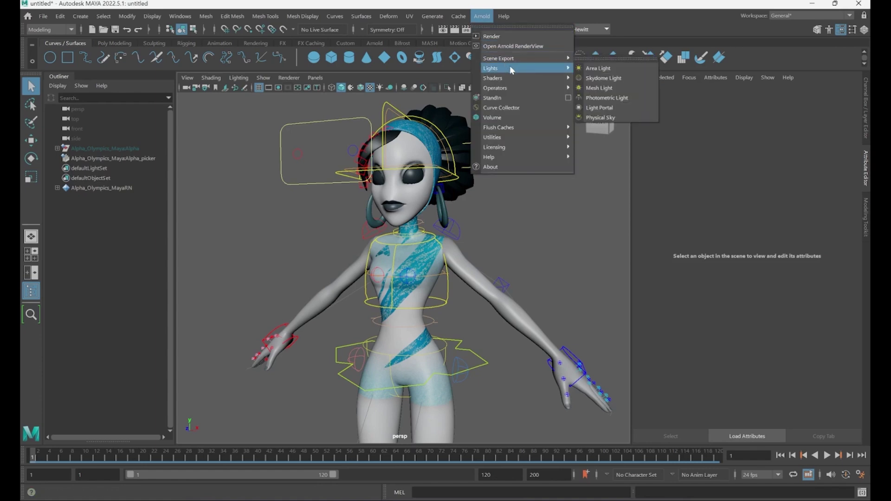
pyautogui.click(599, 78)
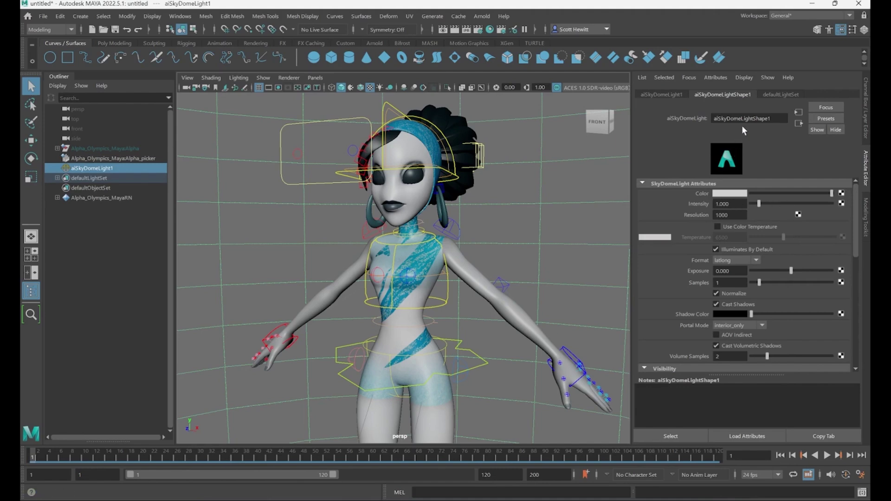
# Step: Connect a file1 texture to the dome colour and load victoria_sunset_4k.exr from C:\Demonstration\HDRI
pyautogui.click(842, 194)
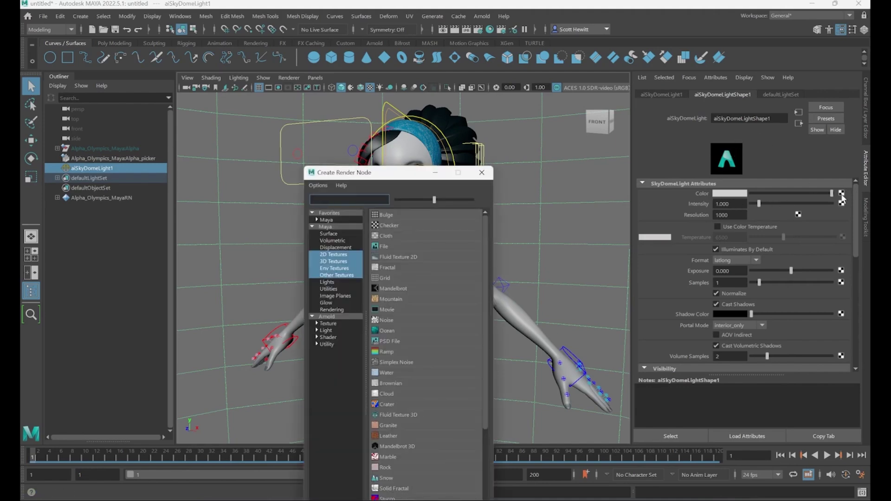
pyautogui.click(384, 246)
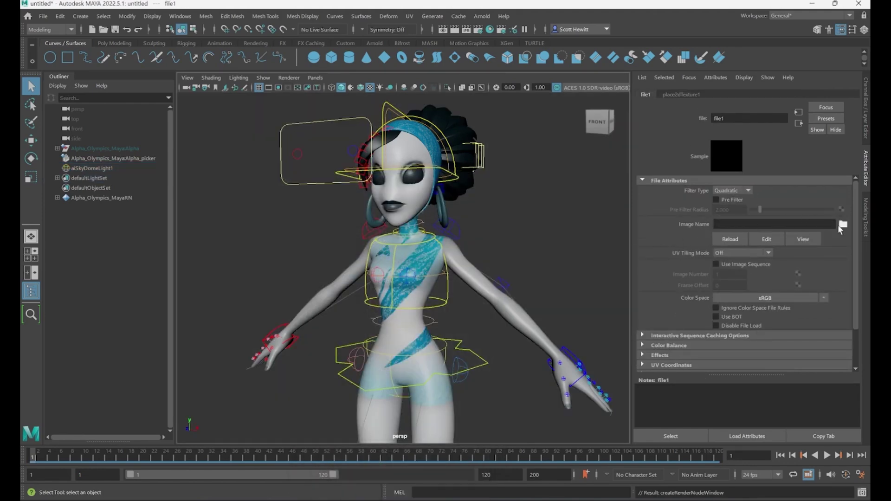
pyautogui.click(844, 225)
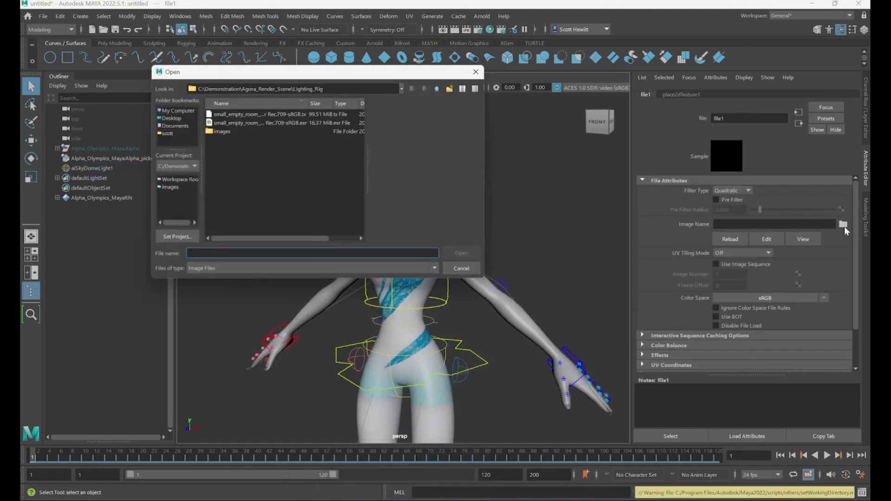
pyautogui.click(436, 90)
pyautogui.click(437, 89)
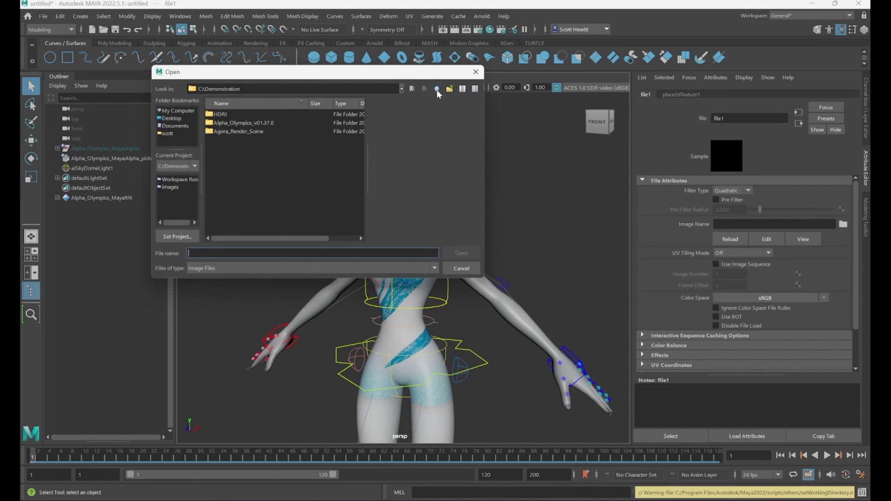
pyautogui.doubleClick(227, 113)
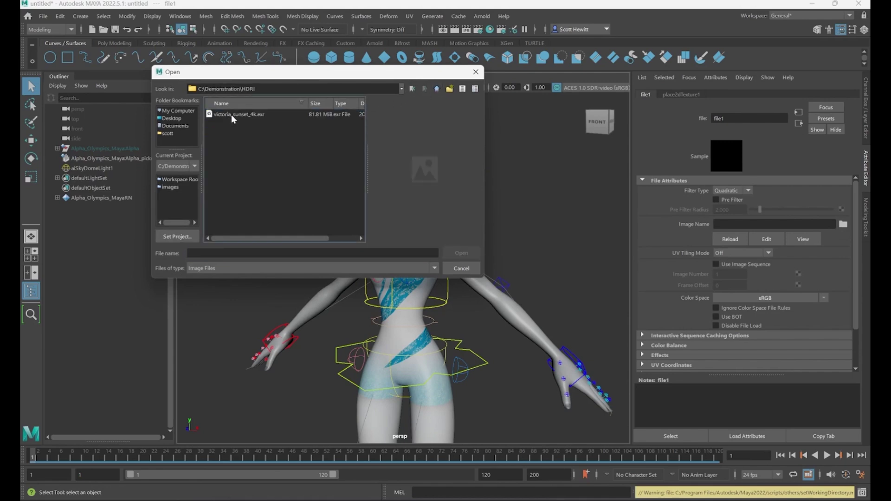
pyautogui.doubleClick(231, 115)
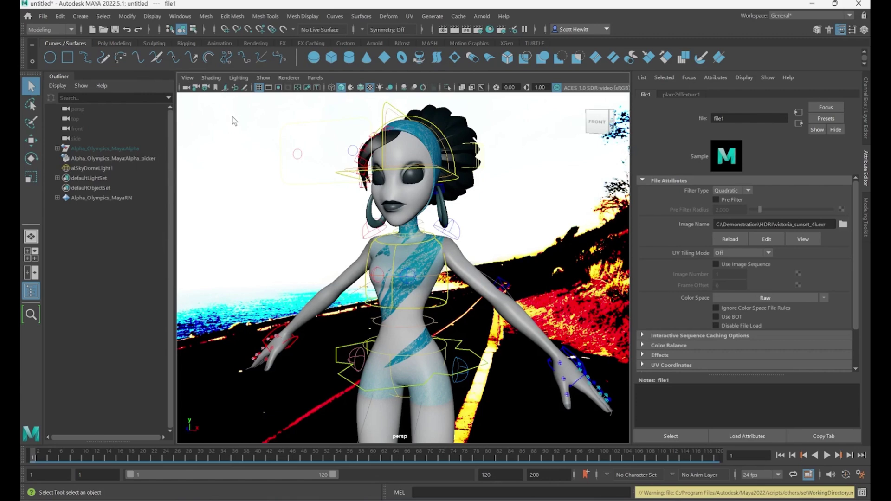
# Step: Import the arnold_AgoraCommunity_preset render settings for 1920x1080 and render a test frame
pyautogui.click(478, 30)
pyautogui.click(176, 102)
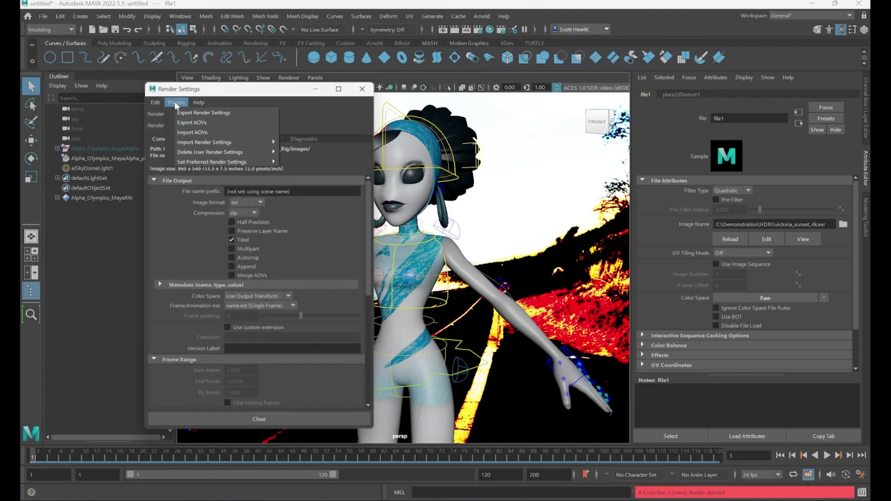
pyautogui.moveTo(224, 144)
pyautogui.moveTo(325, 164)
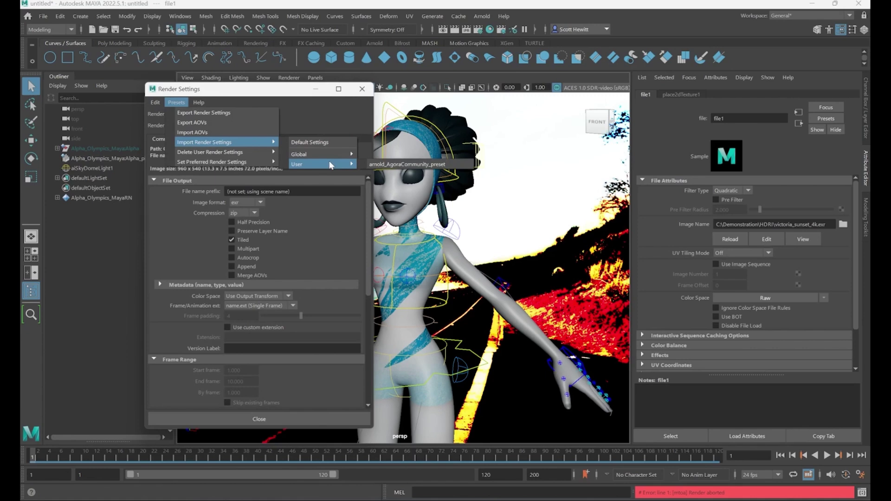
pyautogui.click(378, 167)
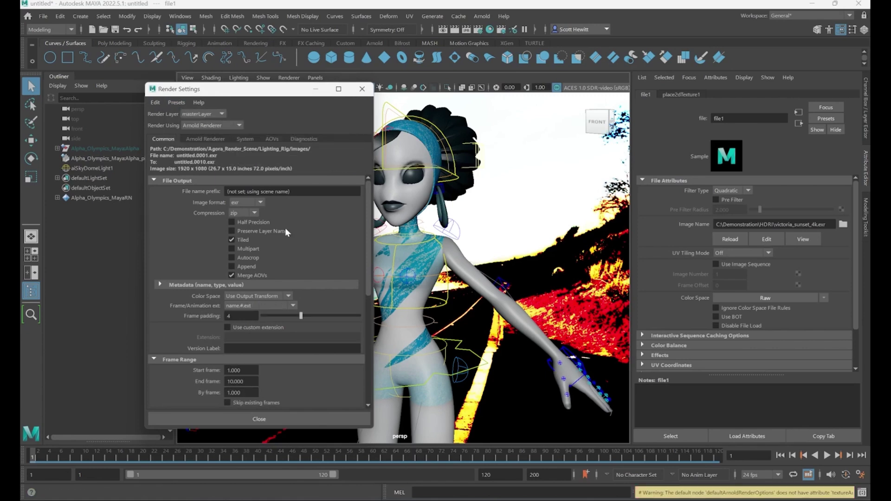
pyautogui.click(277, 420)
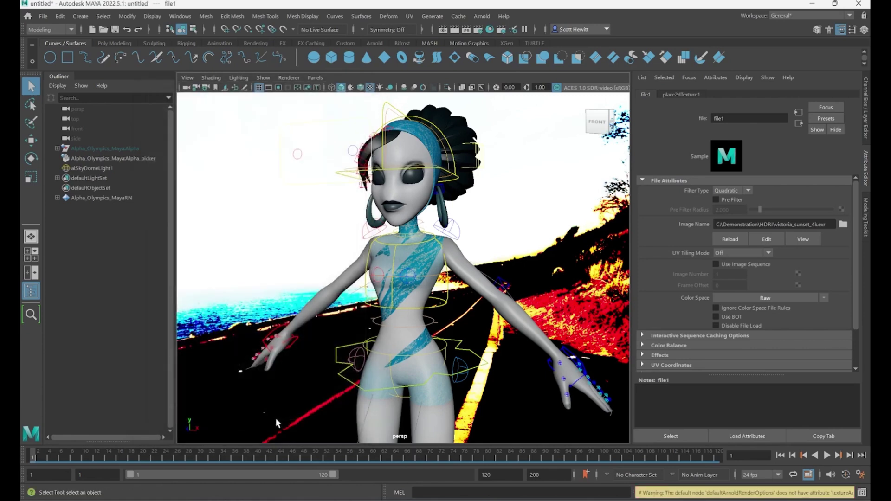
pyautogui.click(455, 31)
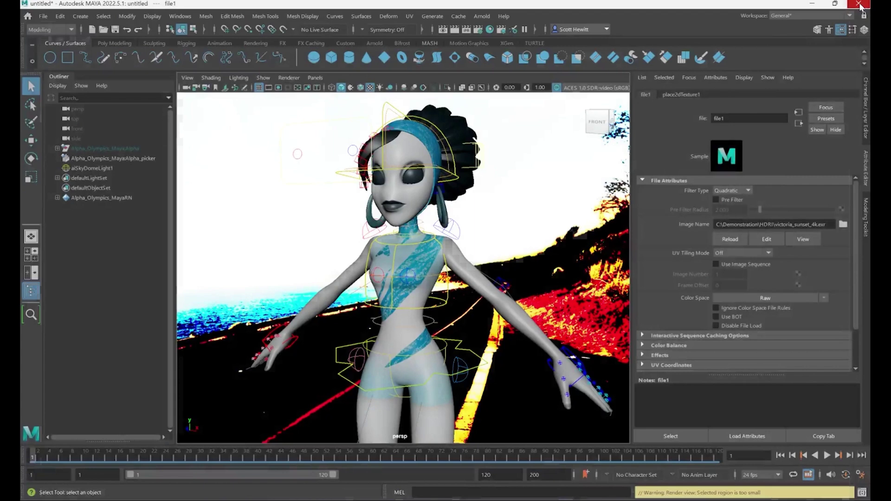
# Step: Set aiSkyDomeLight1's Camera visibility to 0 and re-render the character
pyautogui.click(538, 198)
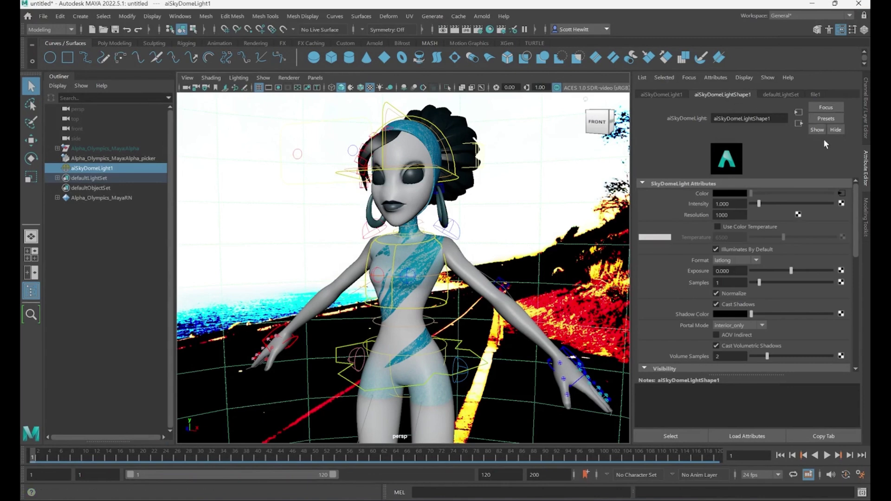
pyautogui.scroll(-2, 784, 189)
pyautogui.scroll(-6, 783, 190)
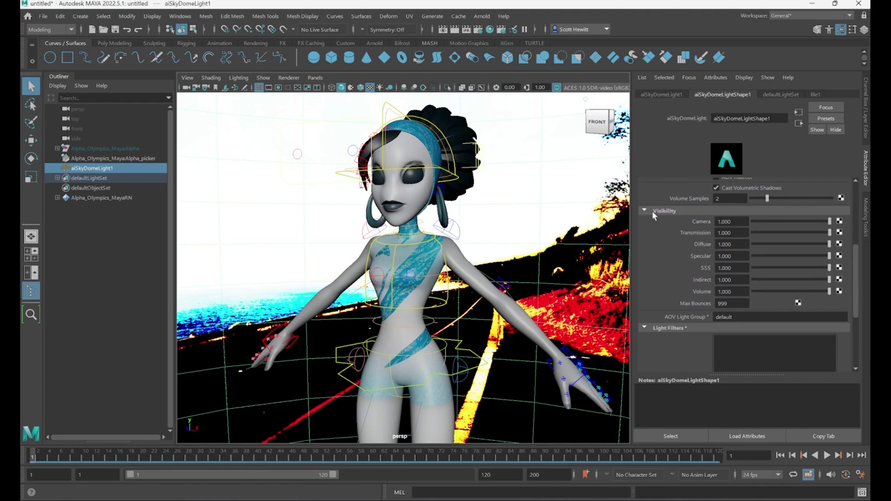
pyautogui.moveTo(830, 223); pyautogui.dragTo(739, 230)
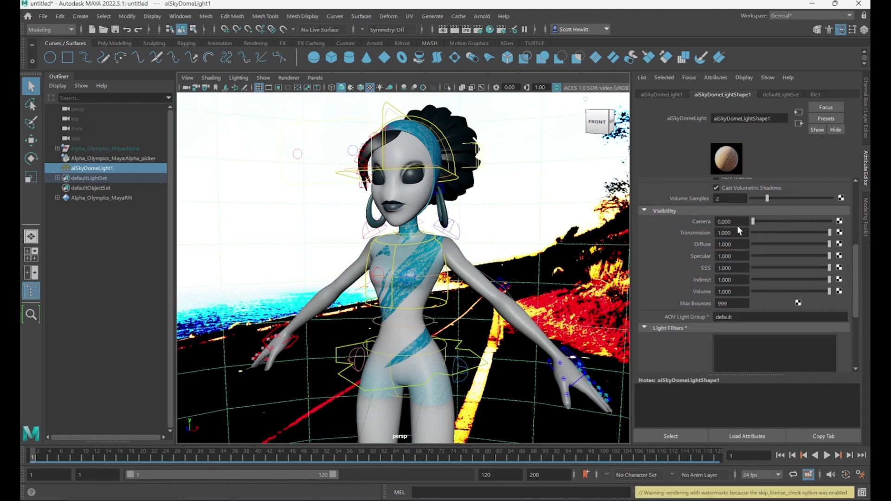
pyautogui.click(455, 33)
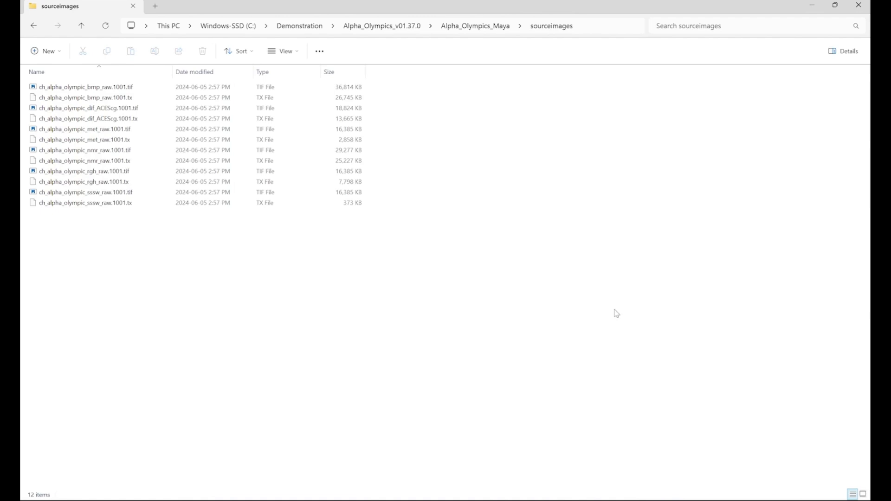
# Step: Review the .tif and .tx textures in the character's sourceimages folder
pyautogui.moveTo(90, 98); pyautogui.dragTo(84, 103)
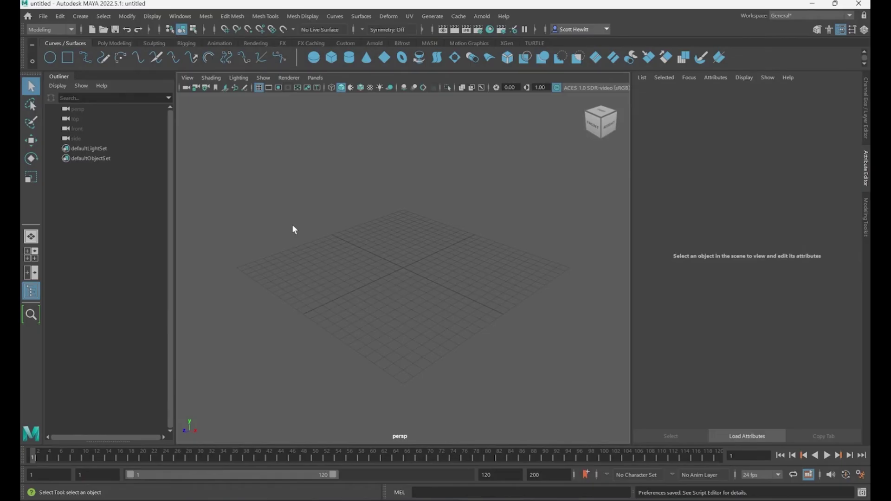
# Step: Turn off Auto-convert Textures to TX in Arnold render settings and render the frame
pyautogui.click(478, 30)
pyautogui.click(209, 140)
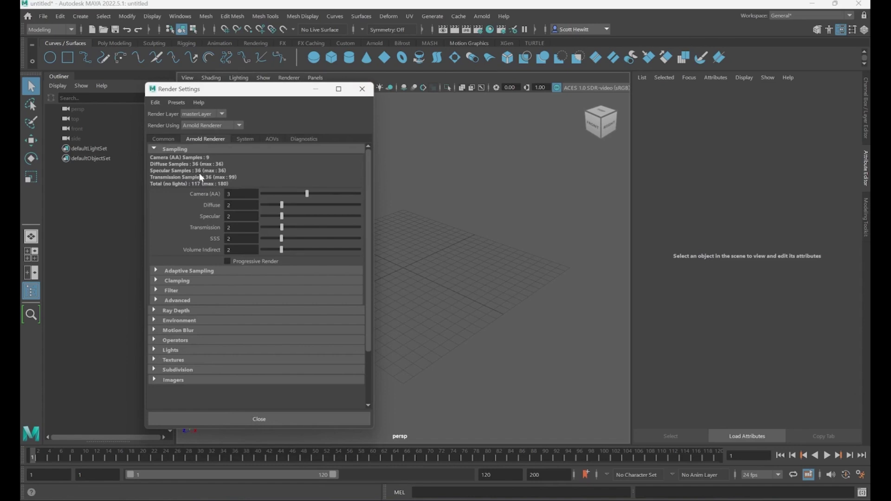
pyautogui.click(162, 360)
pyautogui.scroll(-1, 161, 360)
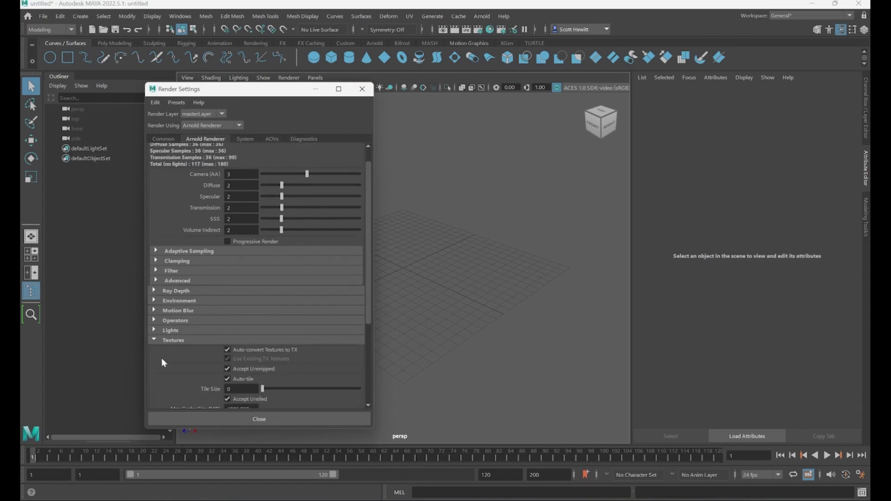
pyautogui.click(268, 350)
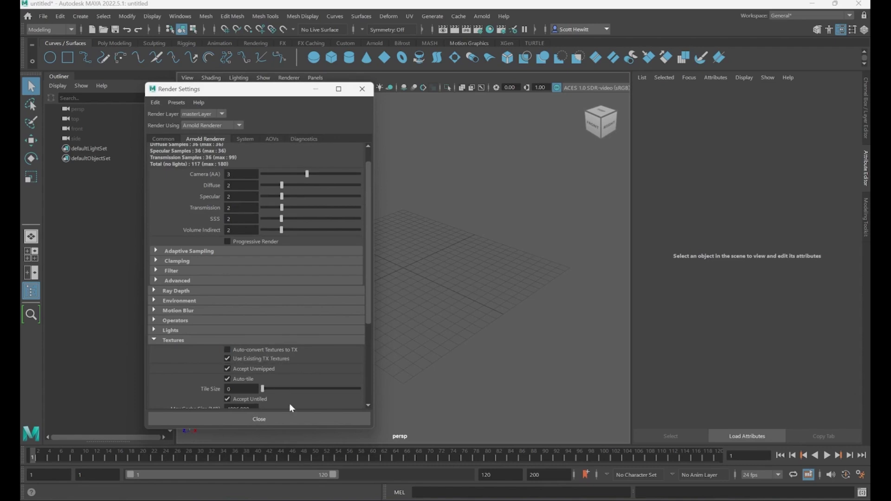
pyautogui.click(311, 418)
pyautogui.click(454, 29)
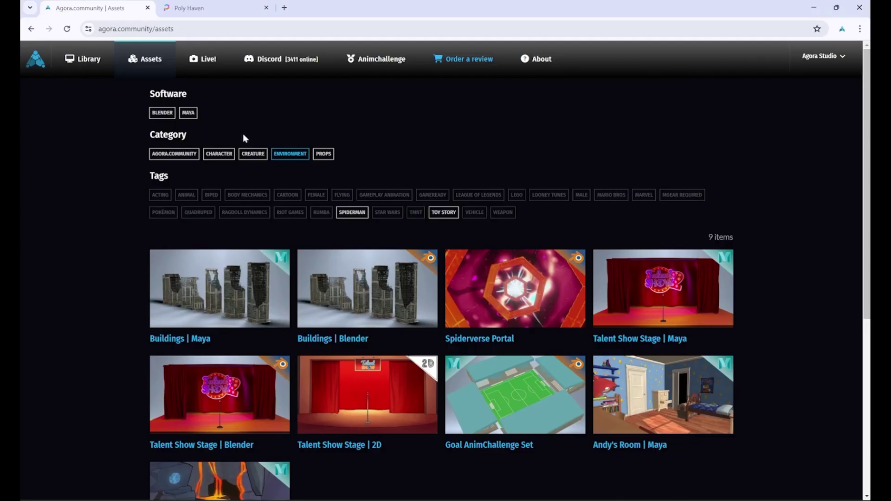
# Step: Open Poly Haven's HDRIs library and scroll through the sky maps like Victoria Sunset
pyautogui.click(186, 11)
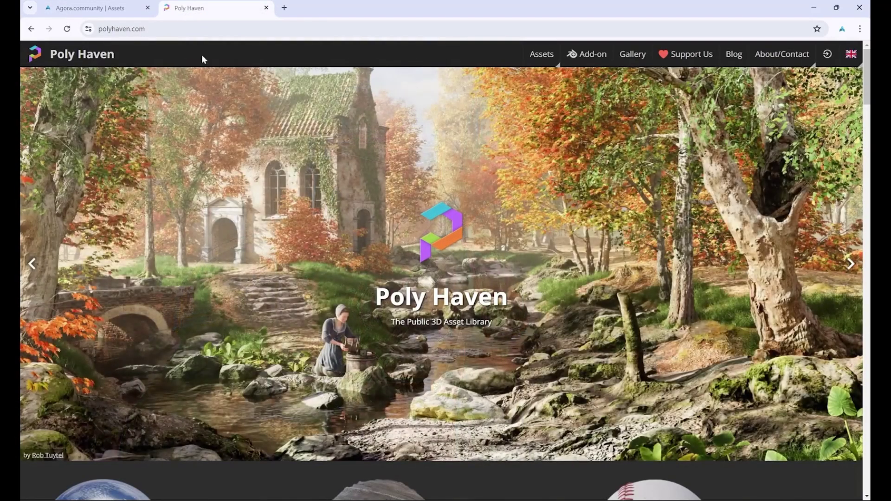
pyautogui.scroll(-3, 279, 133)
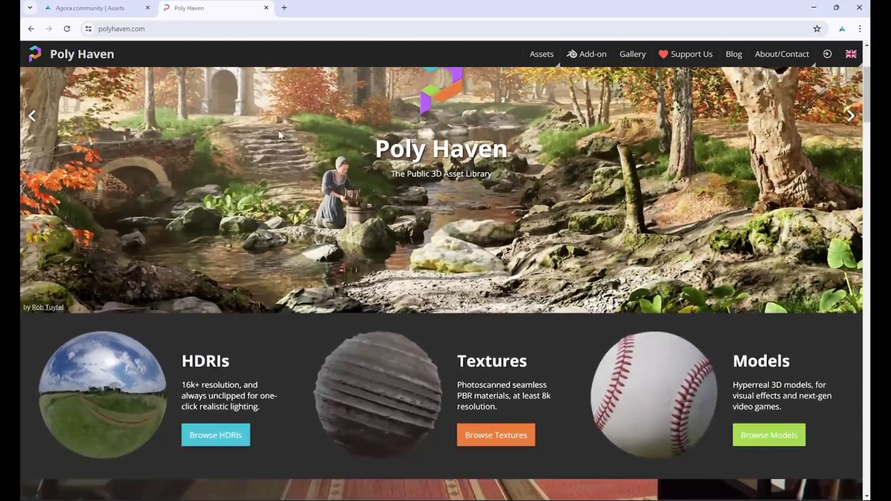
pyautogui.scroll(-2, 279, 134)
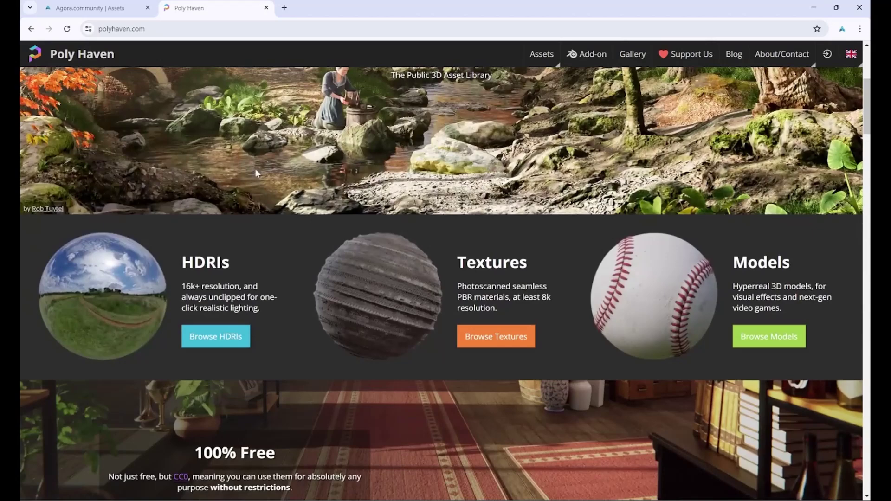
pyautogui.click(220, 342)
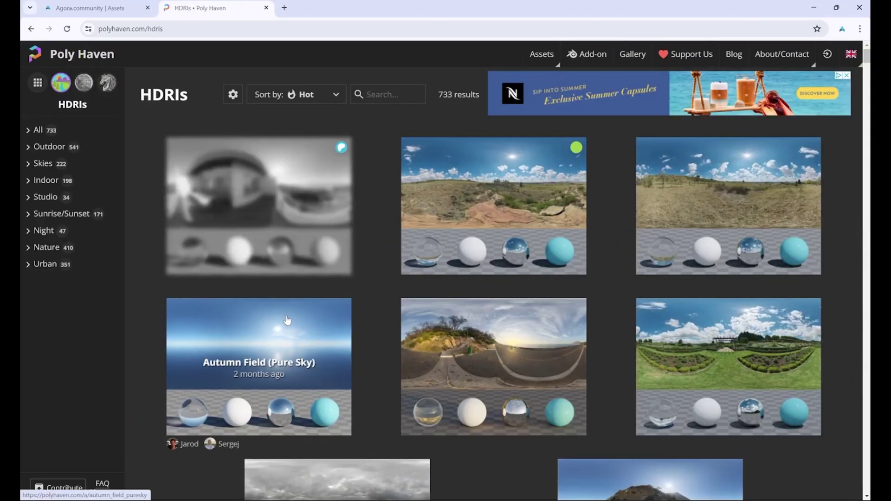
pyautogui.scroll(-1, 288, 321)
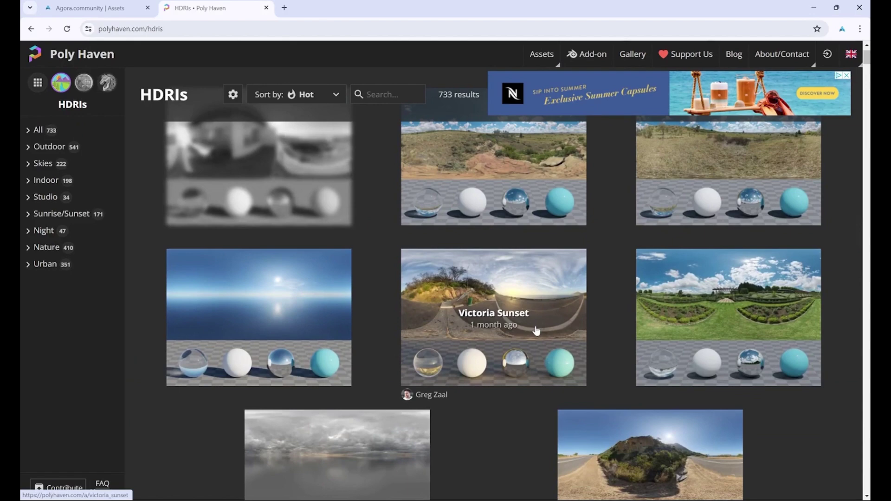
pyautogui.scroll(-9, 537, 331)
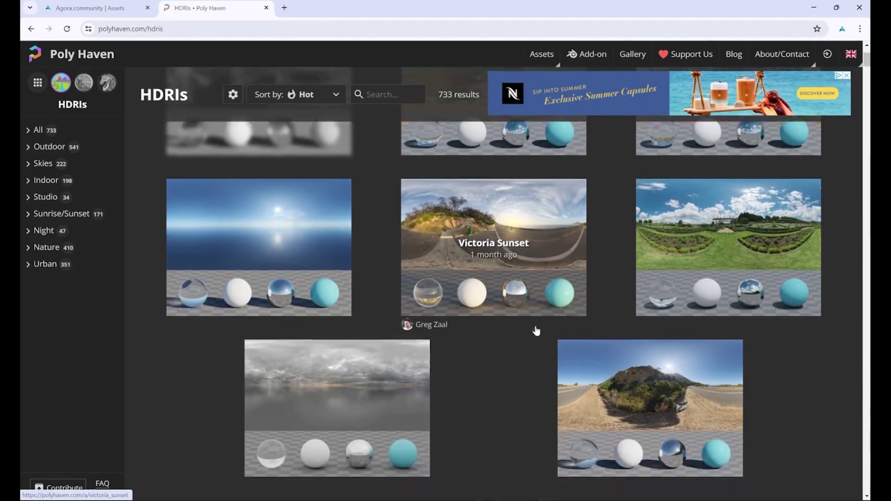
pyautogui.scroll(-6, 536, 330)
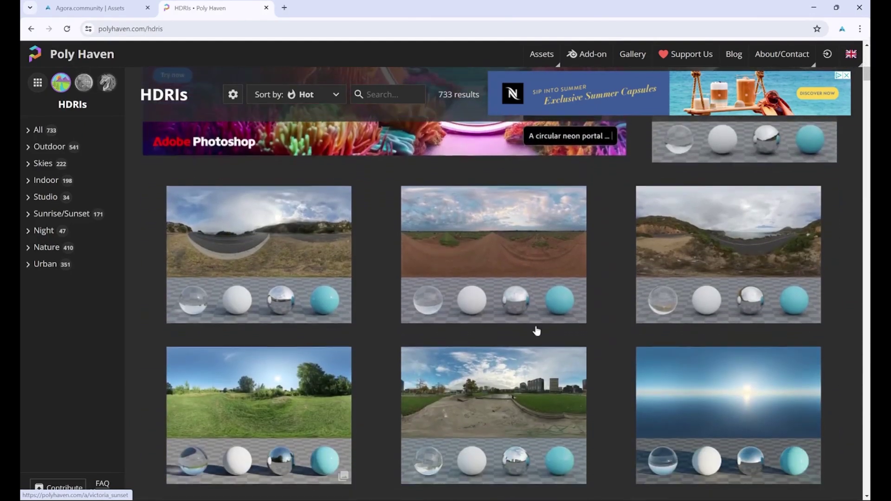
pyautogui.scroll(-6, 536, 331)
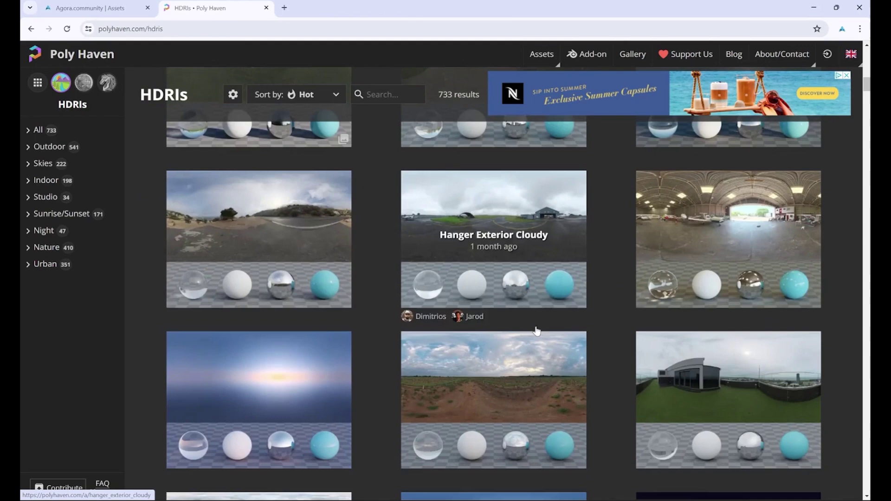
pyautogui.scroll(3, 531, 332)
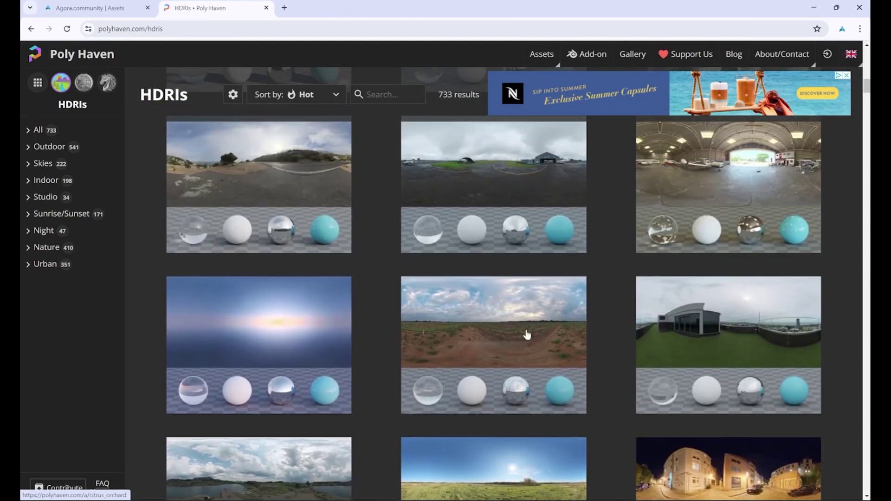
pyautogui.click(814, 8)
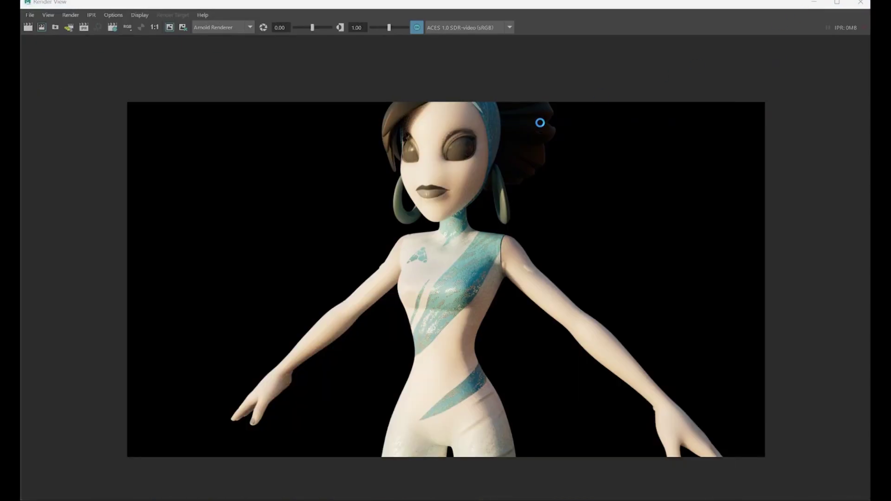